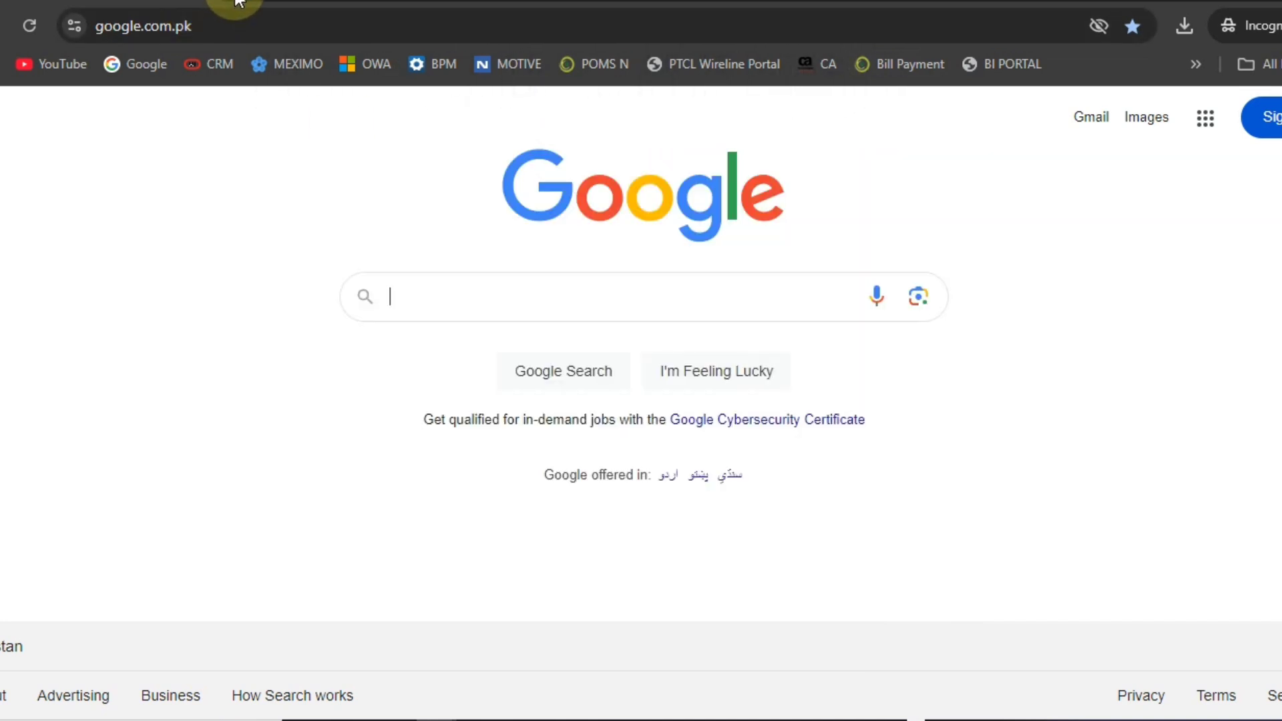
Open the router's administration page at 192.168.10.1 in the browser.
{"action": "left_click", "coordinate": [237, 3]}
{"action": "key", "text": "BackSpace"}
{"action": "type", "text": "1"}
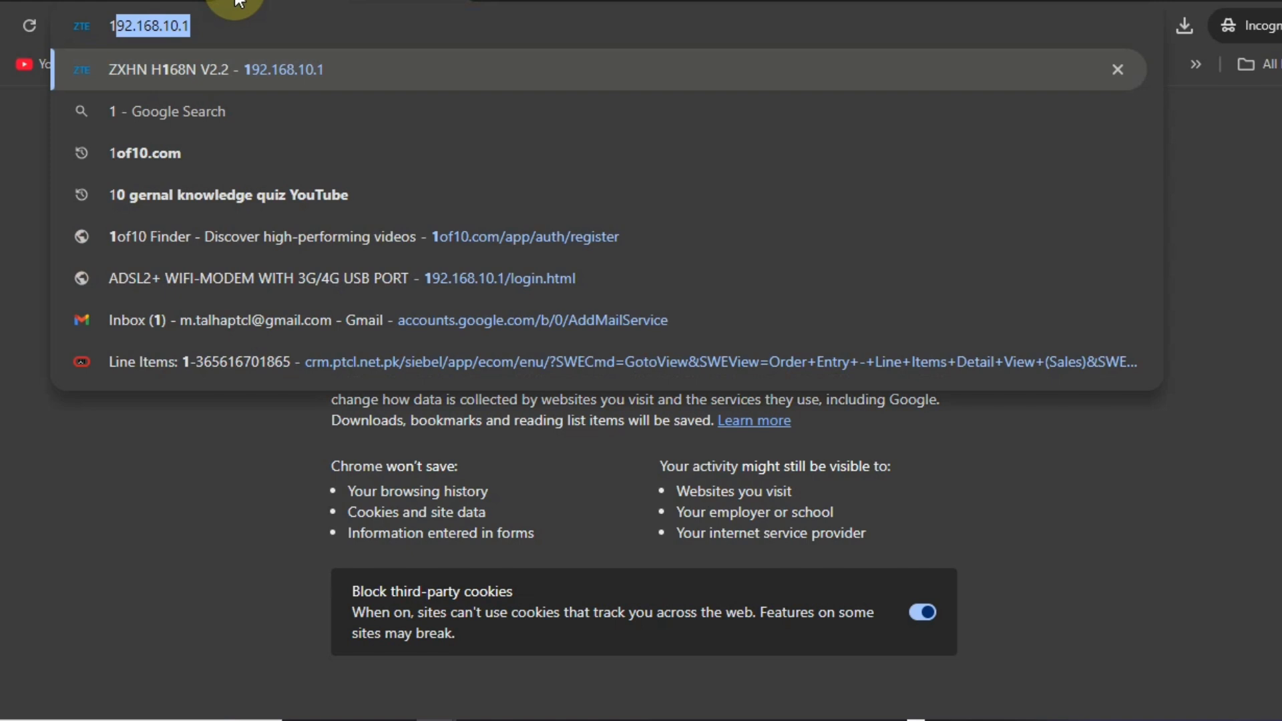
{"action": "key", "text": "Return"}
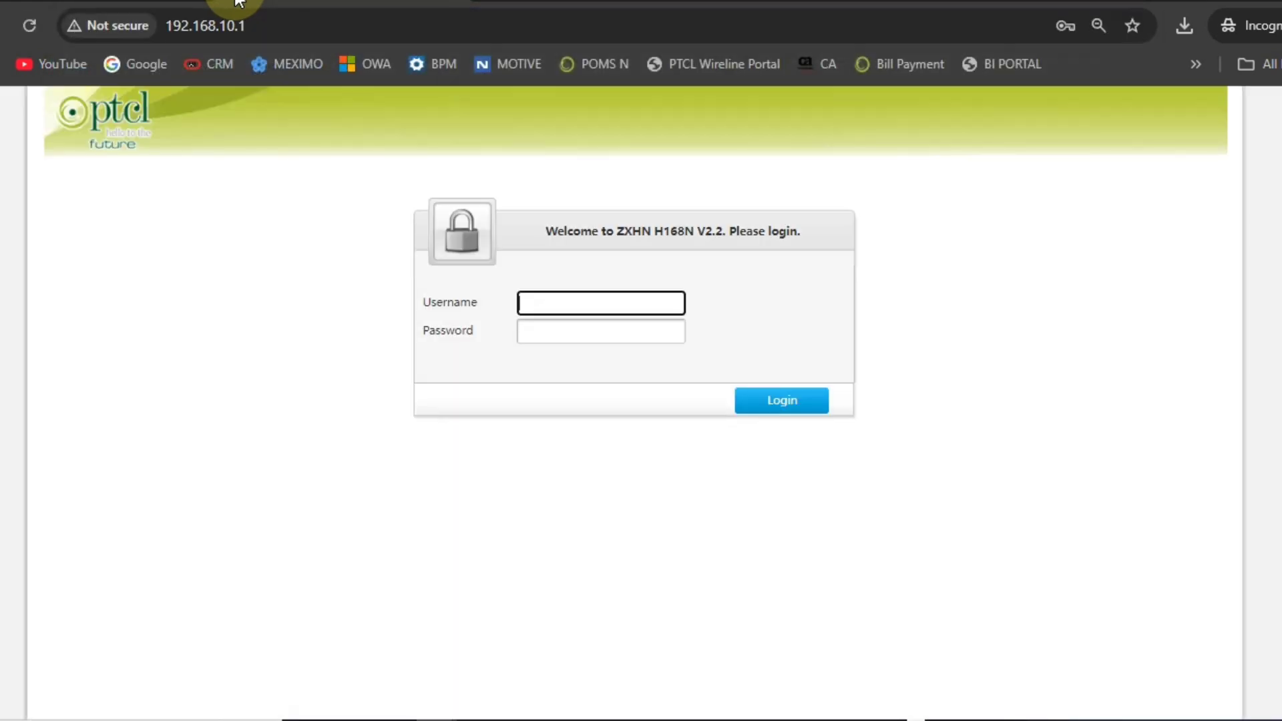
Log in to the router as admin, filling in the username and password fields with the saved credentials.
{"action": "left_click", "coordinate": [534, 298]}
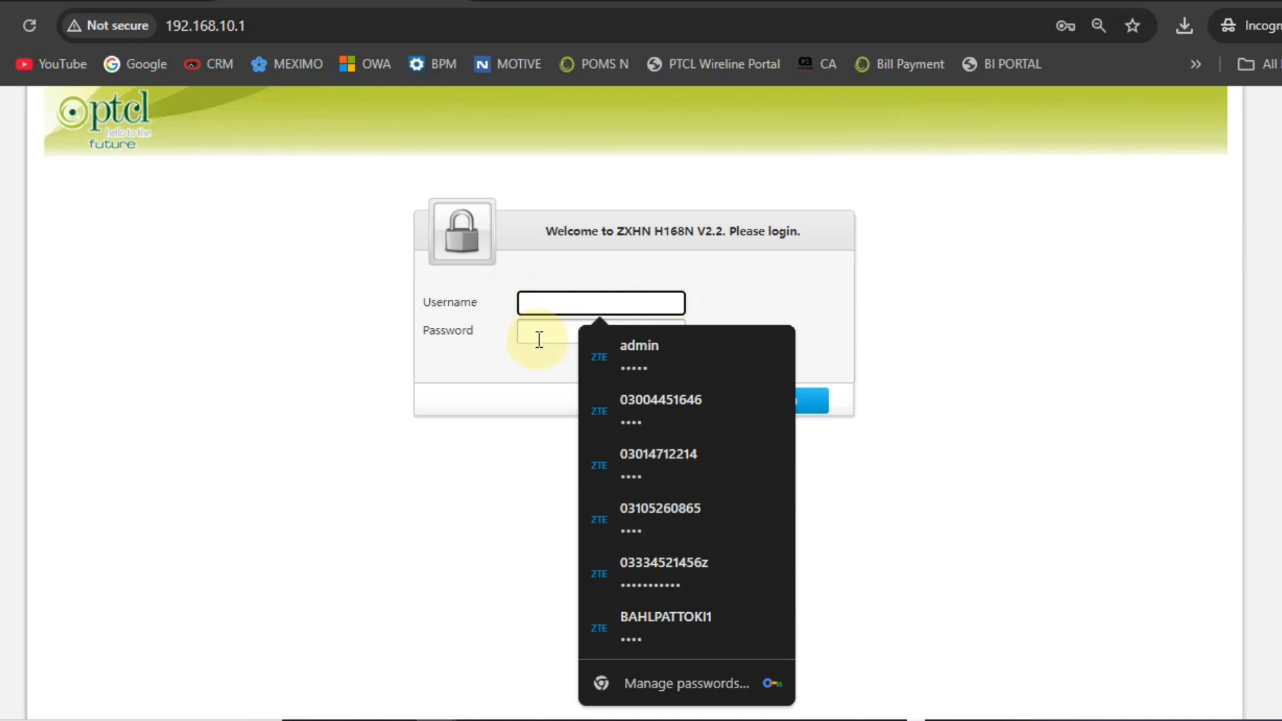
{"action": "left_click", "coordinate": [538, 337]}
{"action": "left_click", "coordinate": [593, 306]}
{"action": "left_click", "coordinate": [611, 347]}
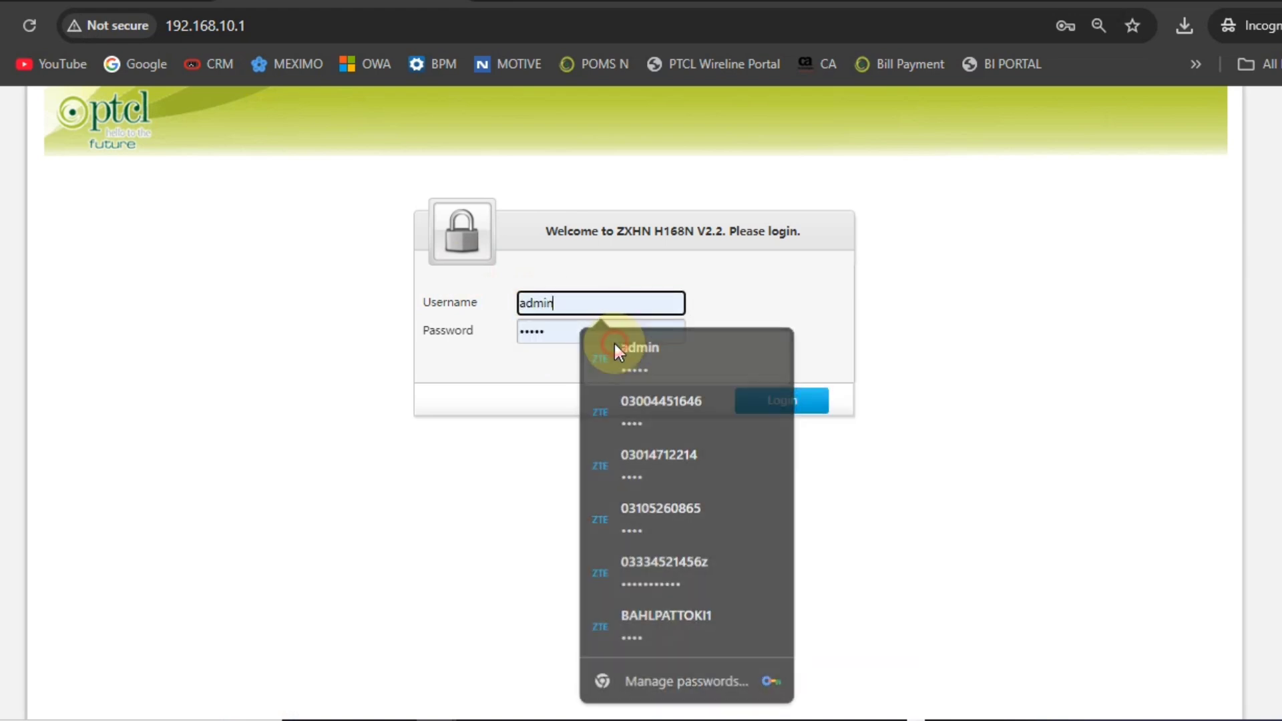
{"action": "double_click", "coordinate": [772, 358]}
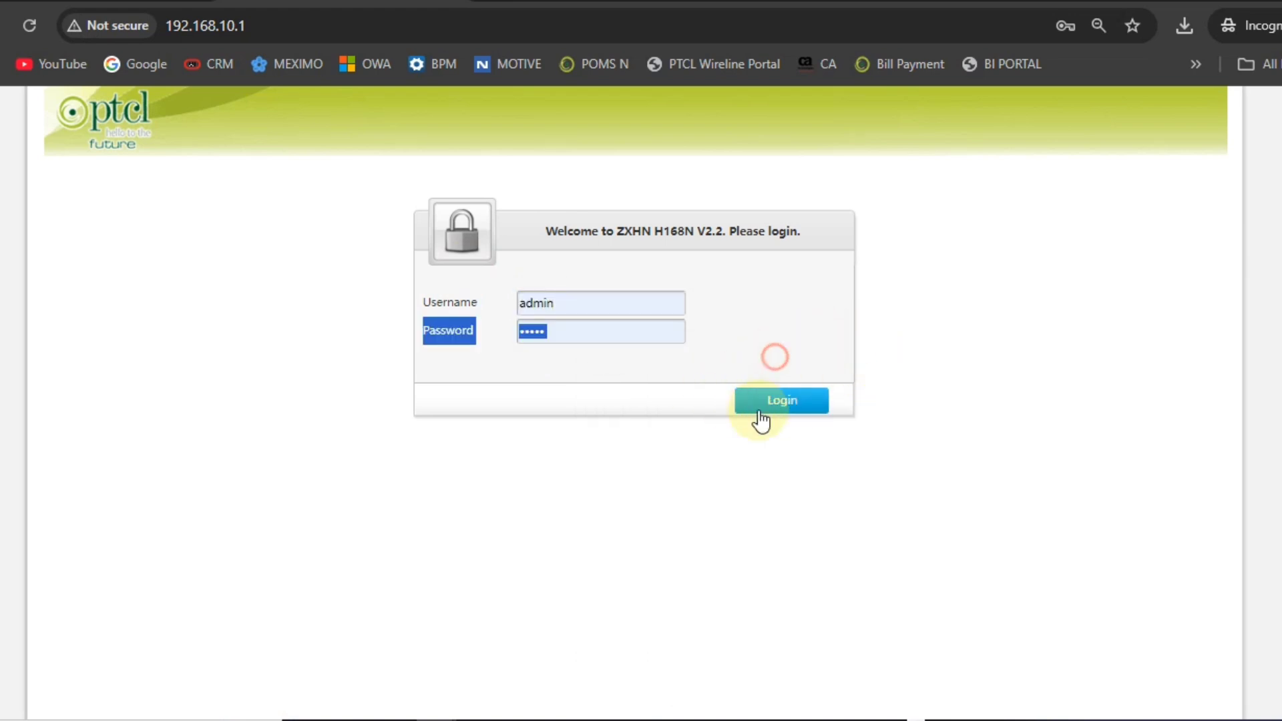
{"action": "left_click", "coordinate": [785, 403]}
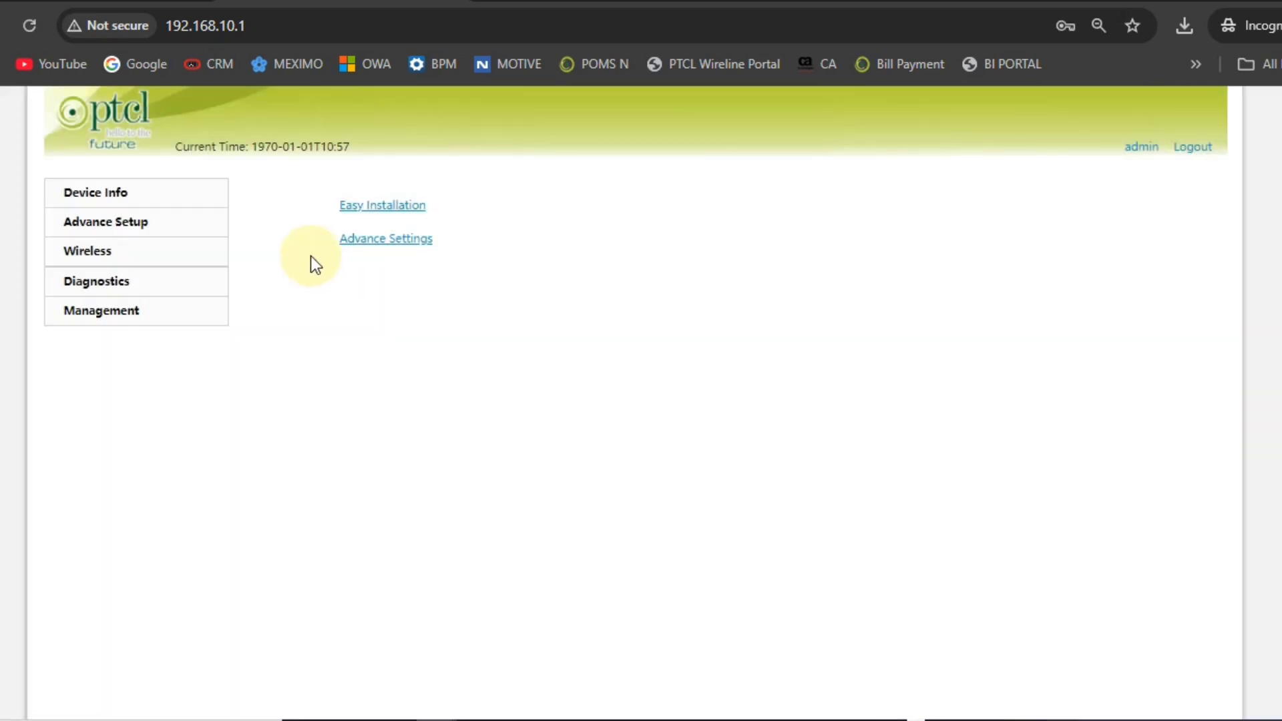
Examine the device summary and the xDSL statistics, checking the SNR margin and line rate for upstream and downstream.
{"action": "left_click", "coordinate": [137, 195]}
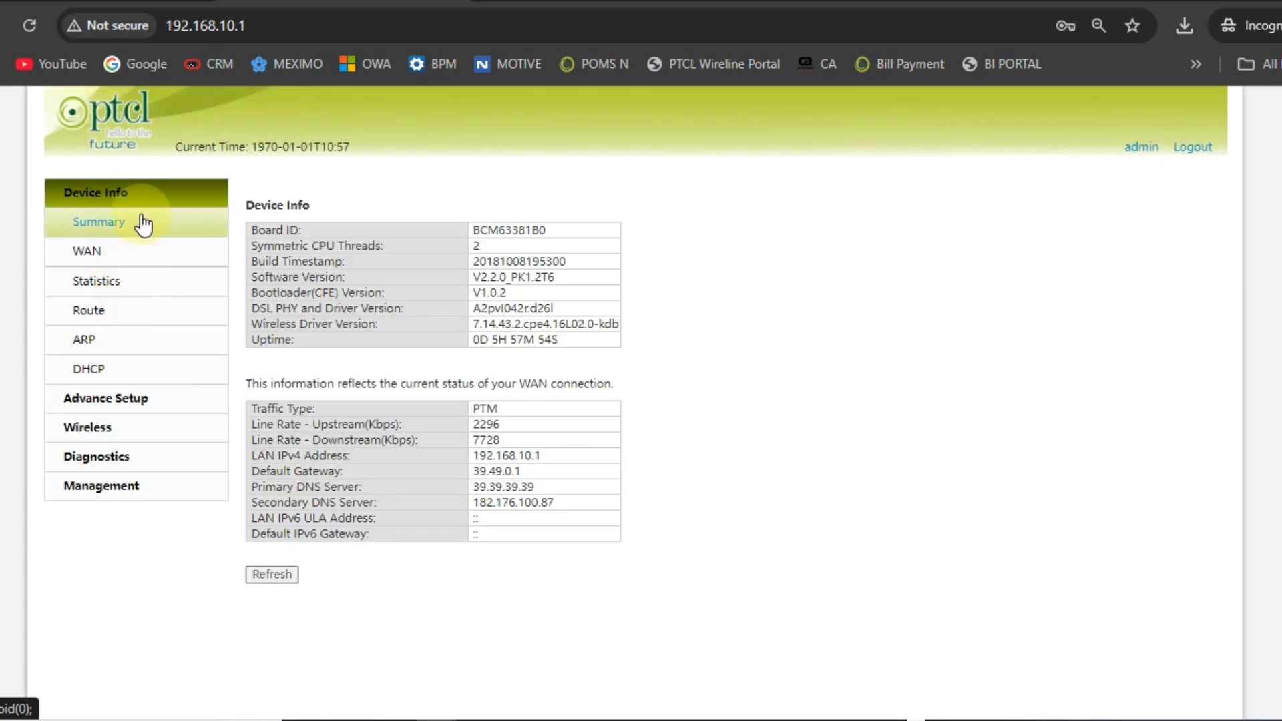
{"action": "left_click", "coordinate": [144, 277]}
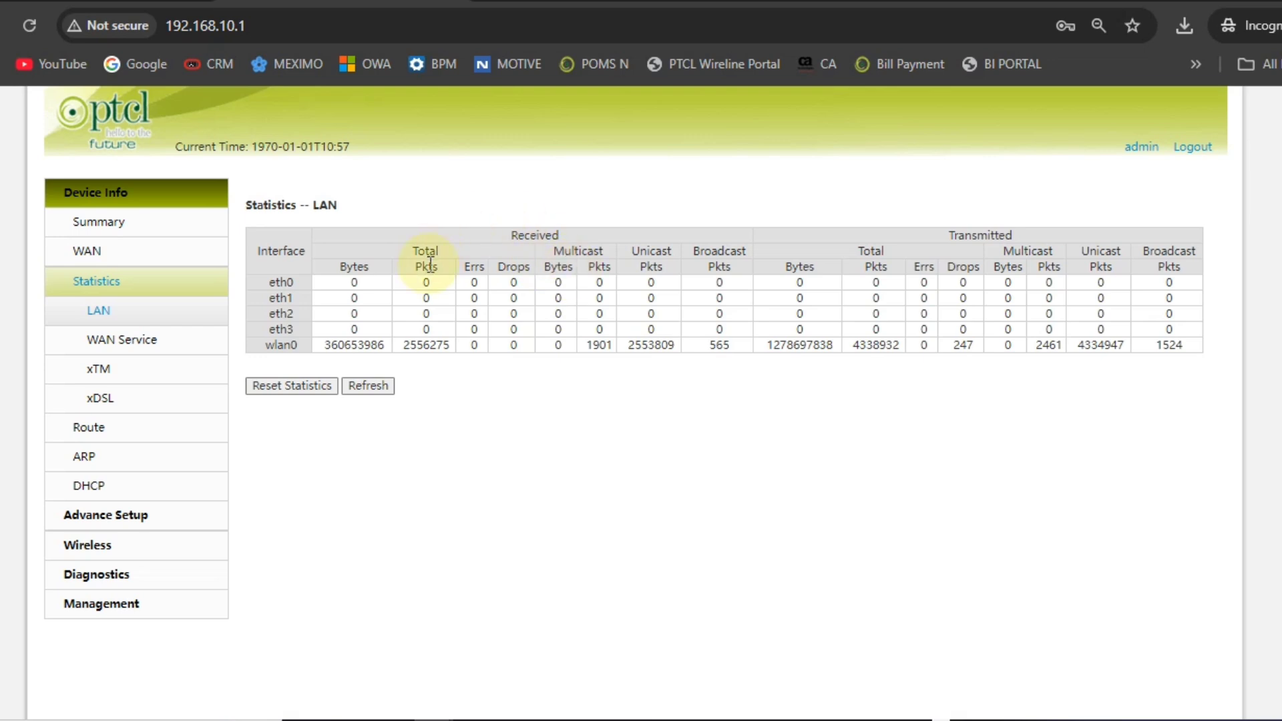
{"action": "left_click", "coordinate": [120, 400]}
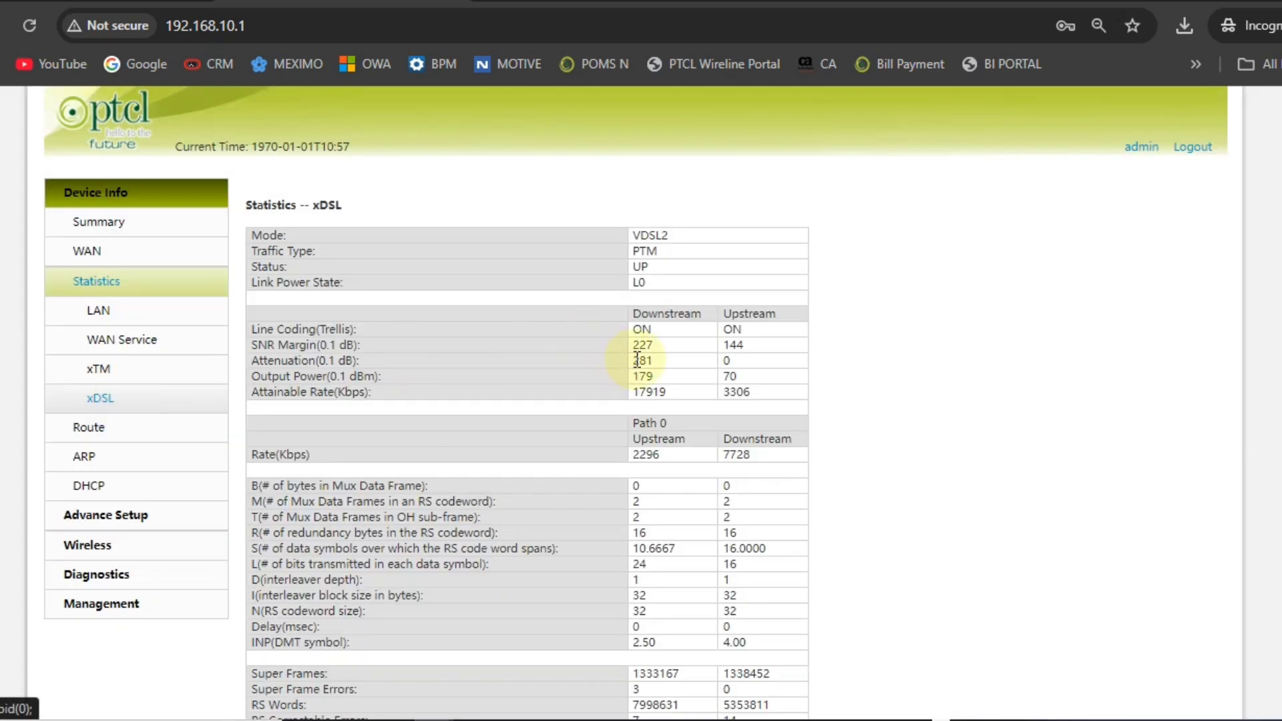
{"action": "left_click_drag", "start_coordinate": [632, 314], "coordinate": [691, 315]}
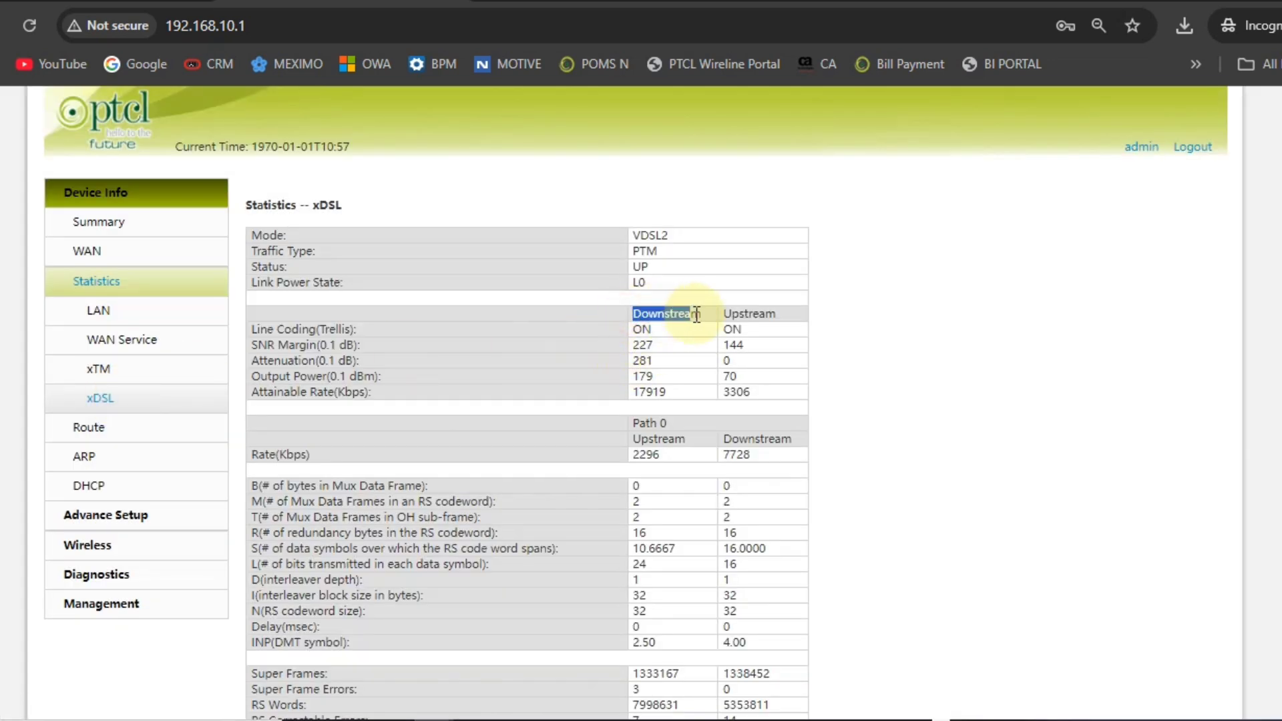
{"action": "double_click", "coordinate": [759, 318]}
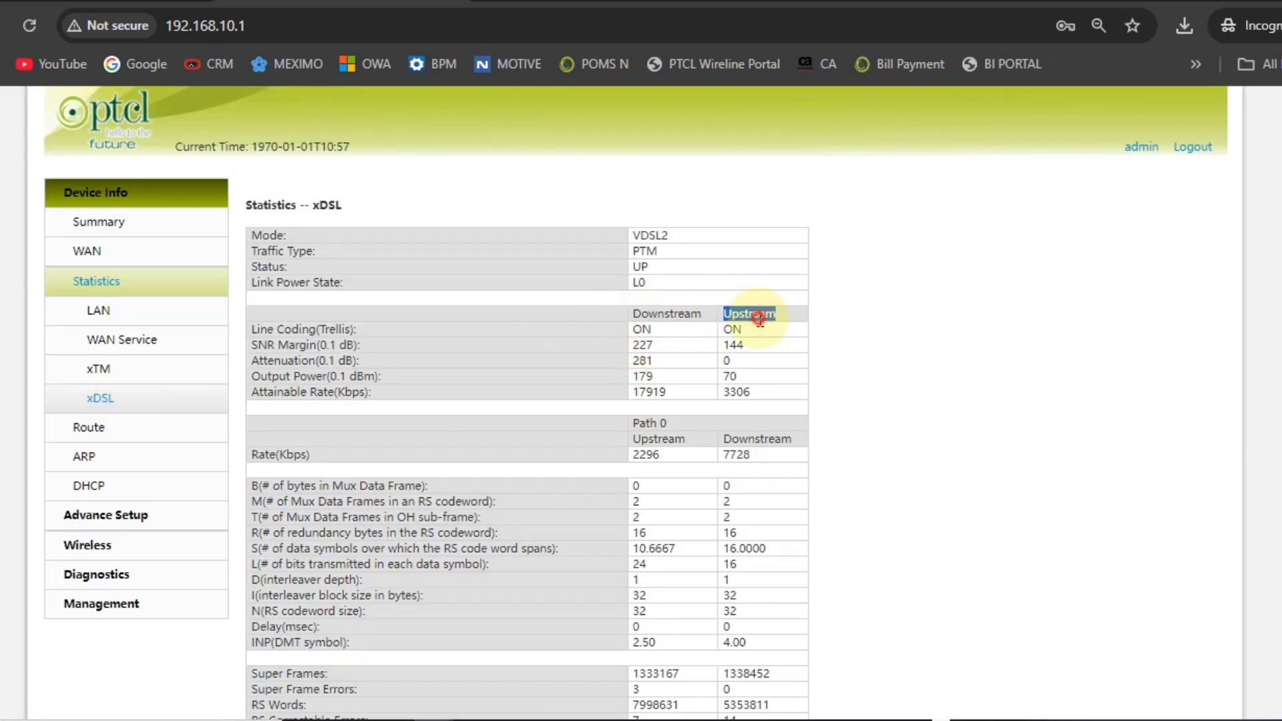
{"action": "double_click", "coordinate": [643, 346]}
{"action": "double_click", "coordinate": [729, 344]}
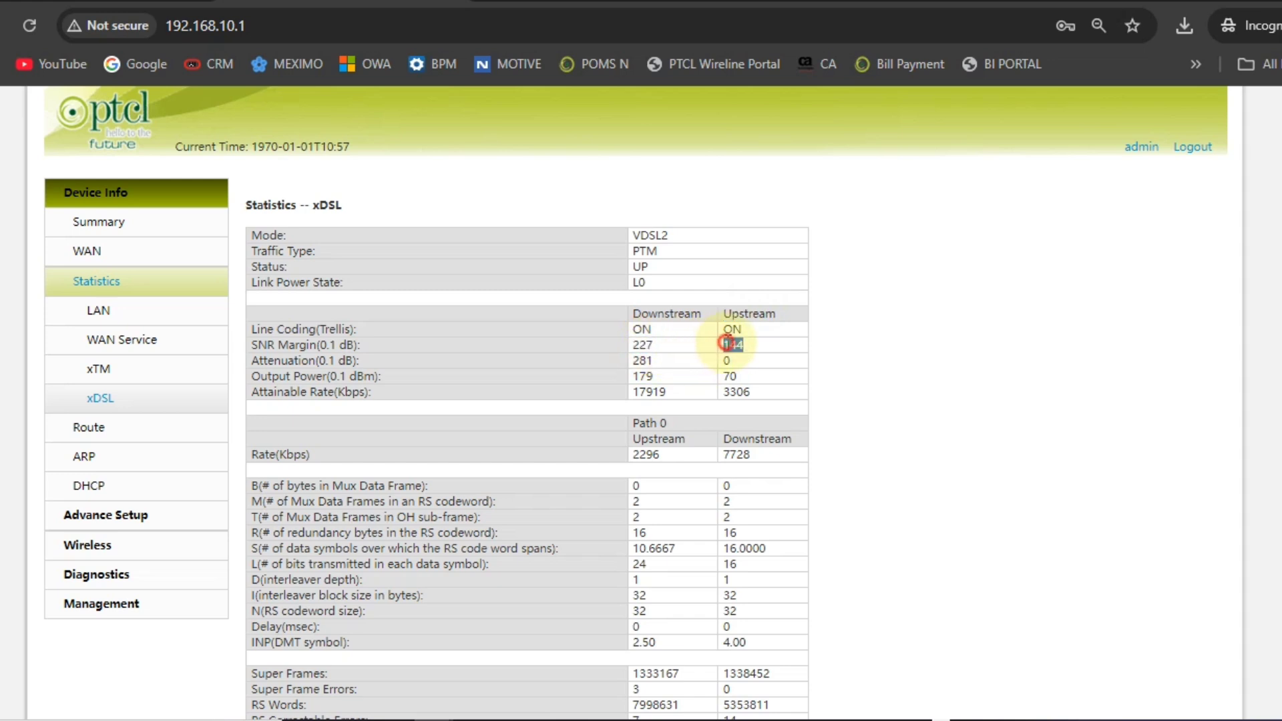
{"action": "left_click", "coordinate": [678, 451]}
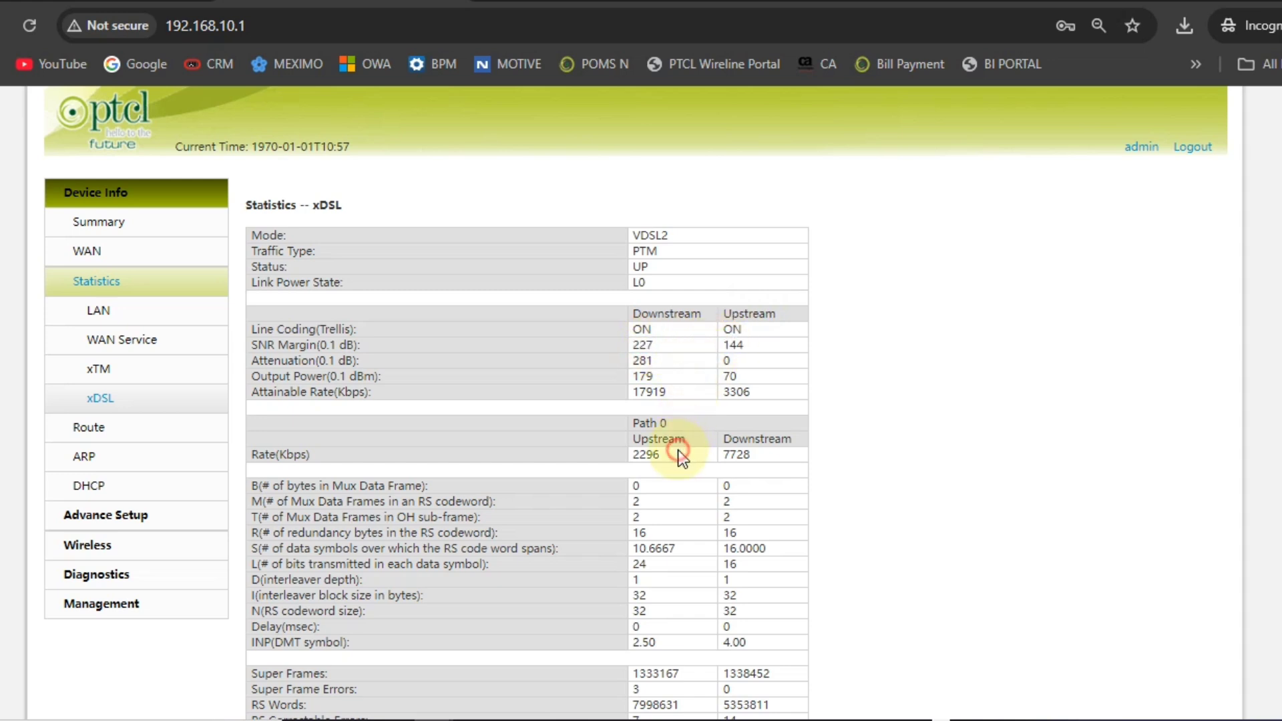
{"action": "double_click", "coordinate": [679, 452]}
{"action": "double_click", "coordinate": [740, 456]}
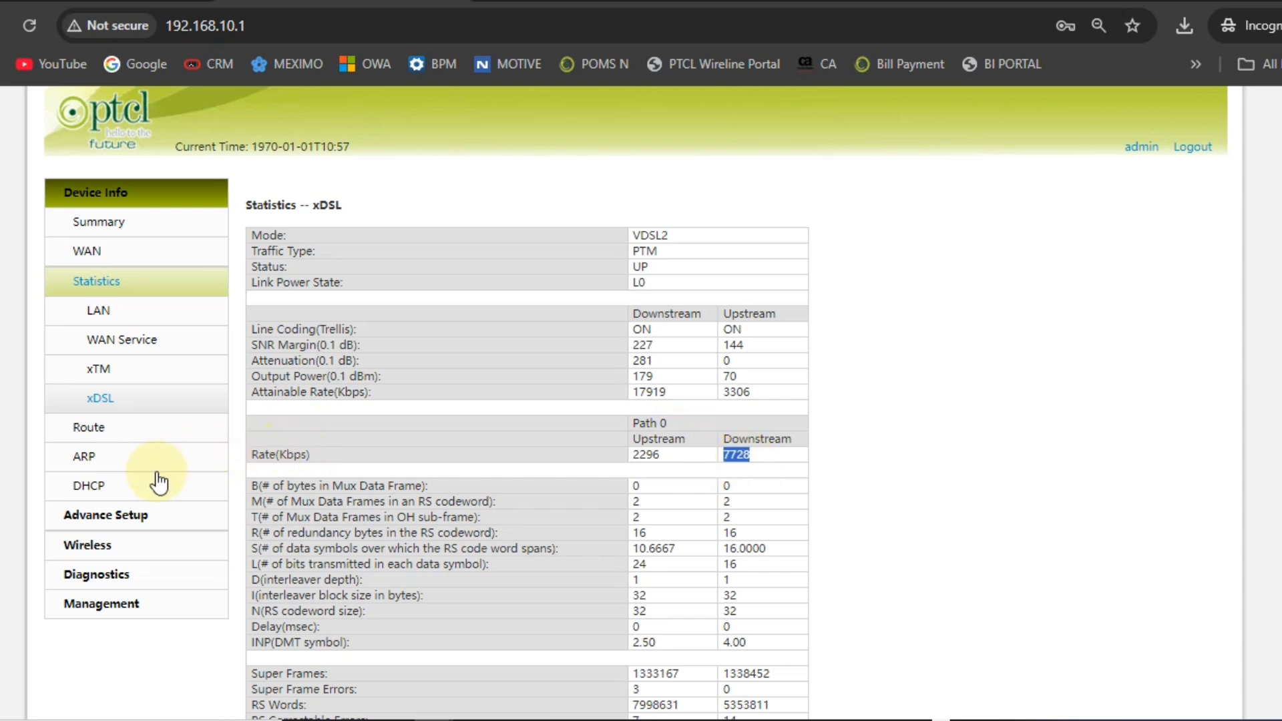
Review the ARP table in the device information, checking the IP and hardware addresses of connected devices.
{"action": "left_click", "coordinate": [132, 459]}
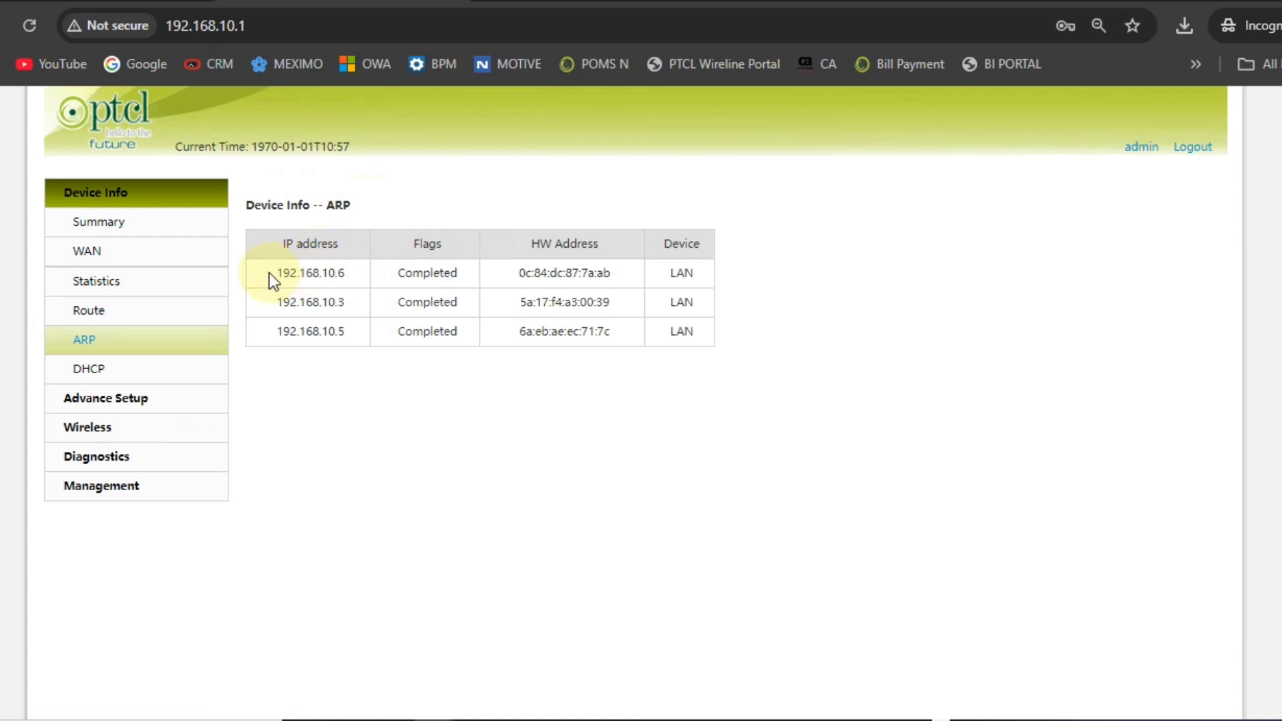
{"action": "left_click_drag", "start_coordinate": [274, 272], "coordinate": [561, 335]}
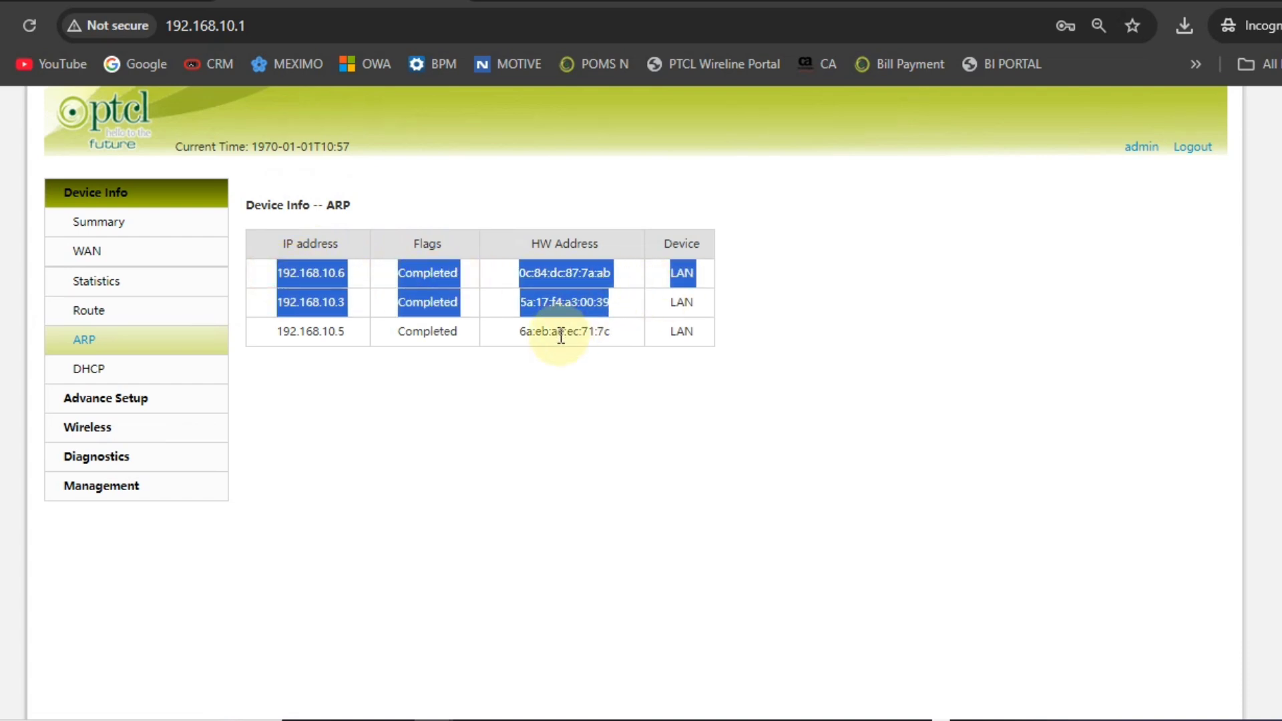
{"action": "left_click", "coordinate": [561, 336]}
{"action": "double_click", "coordinate": [558, 333]}
{"action": "left_click", "coordinate": [607, 305]}
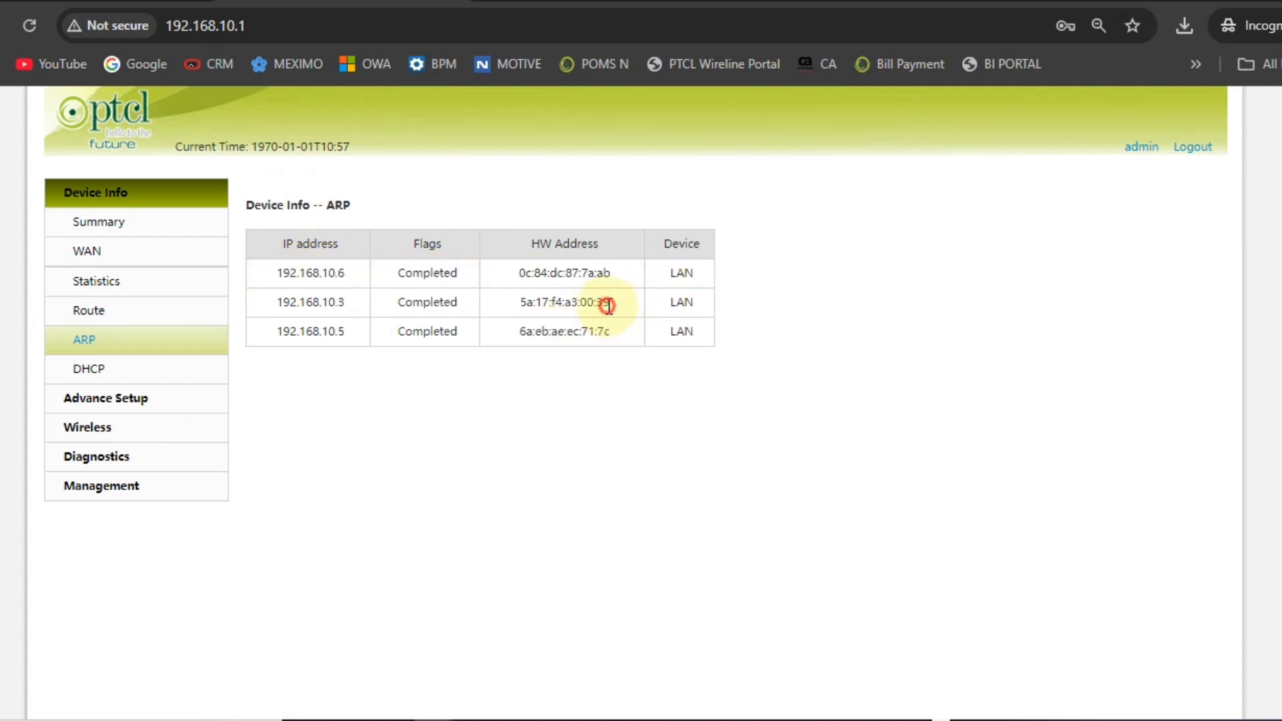
{"action": "double_click", "coordinate": [607, 305]}
{"action": "left_click_drag", "start_coordinate": [706, 339], "coordinate": [293, 259]}
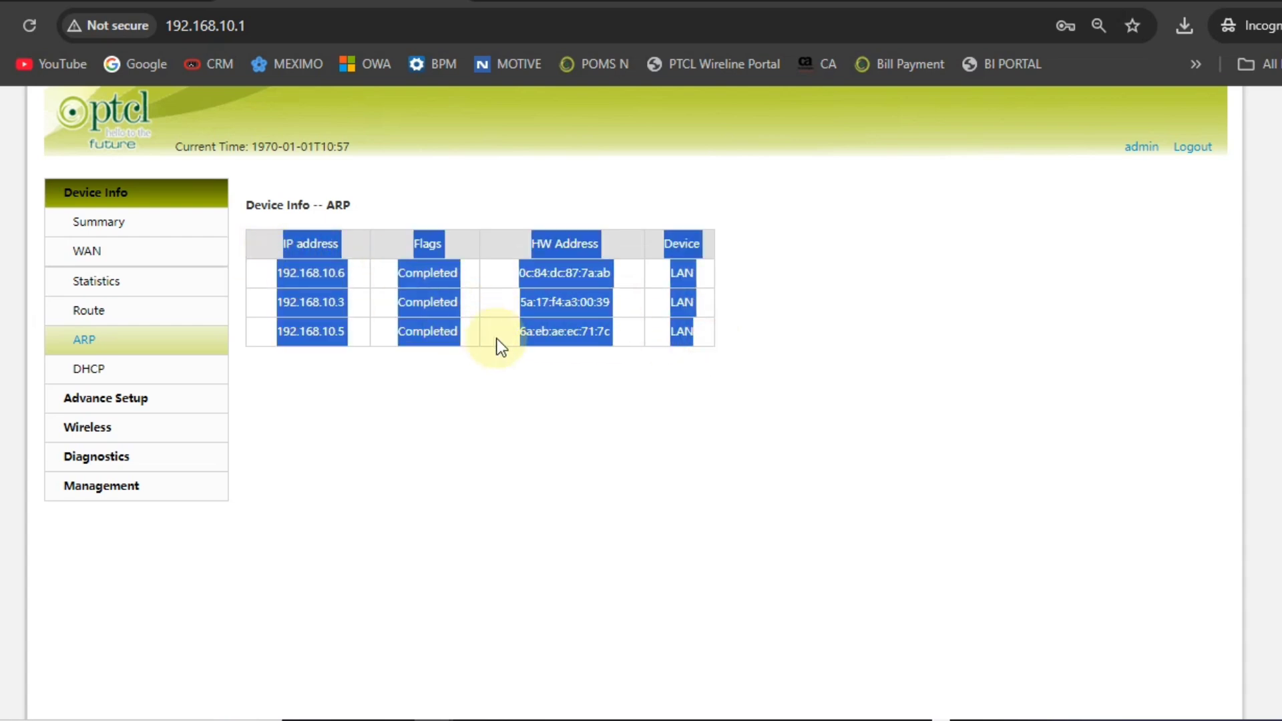
{"action": "left_click", "coordinate": [498, 395]}
Review the DHCP leases and check the hostnames of the devices that received addresses from the router.
{"action": "left_click", "coordinate": [140, 371]}
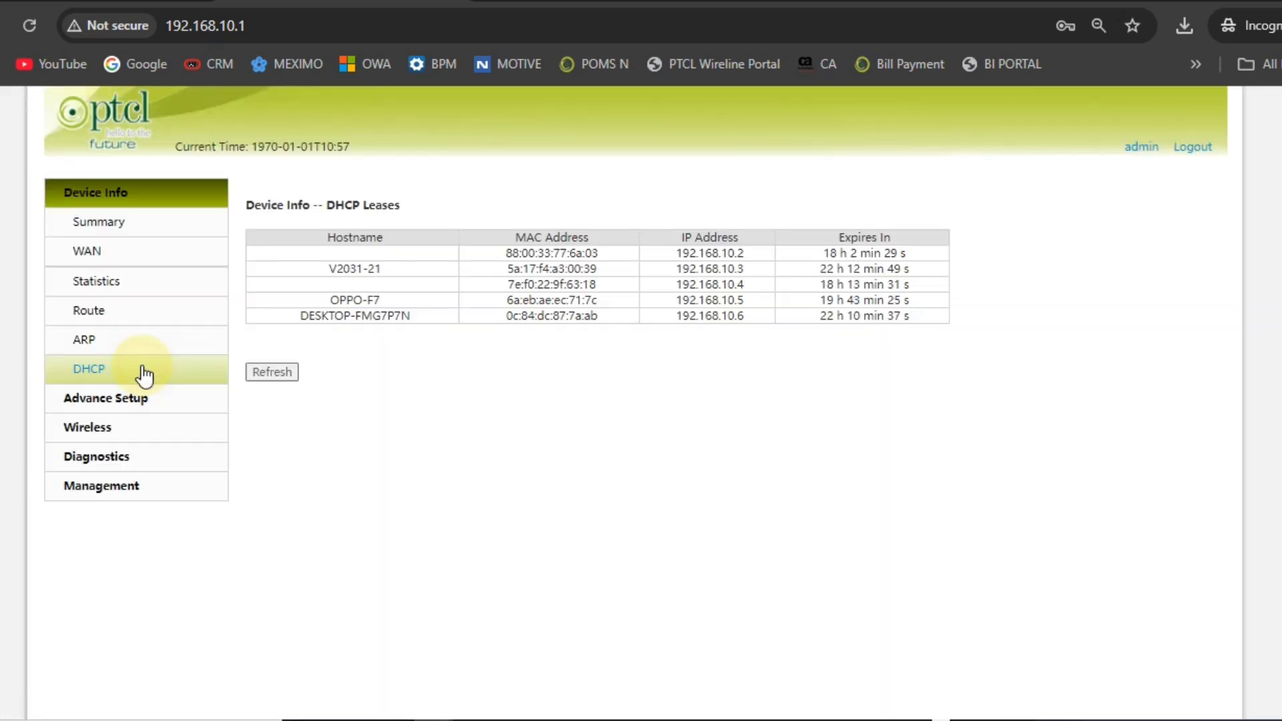
{"action": "left_click_drag", "start_coordinate": [317, 267], "coordinate": [592, 386]}
{"action": "left_click", "coordinate": [363, 320]}
{"action": "left_click", "coordinate": [607, 399]}
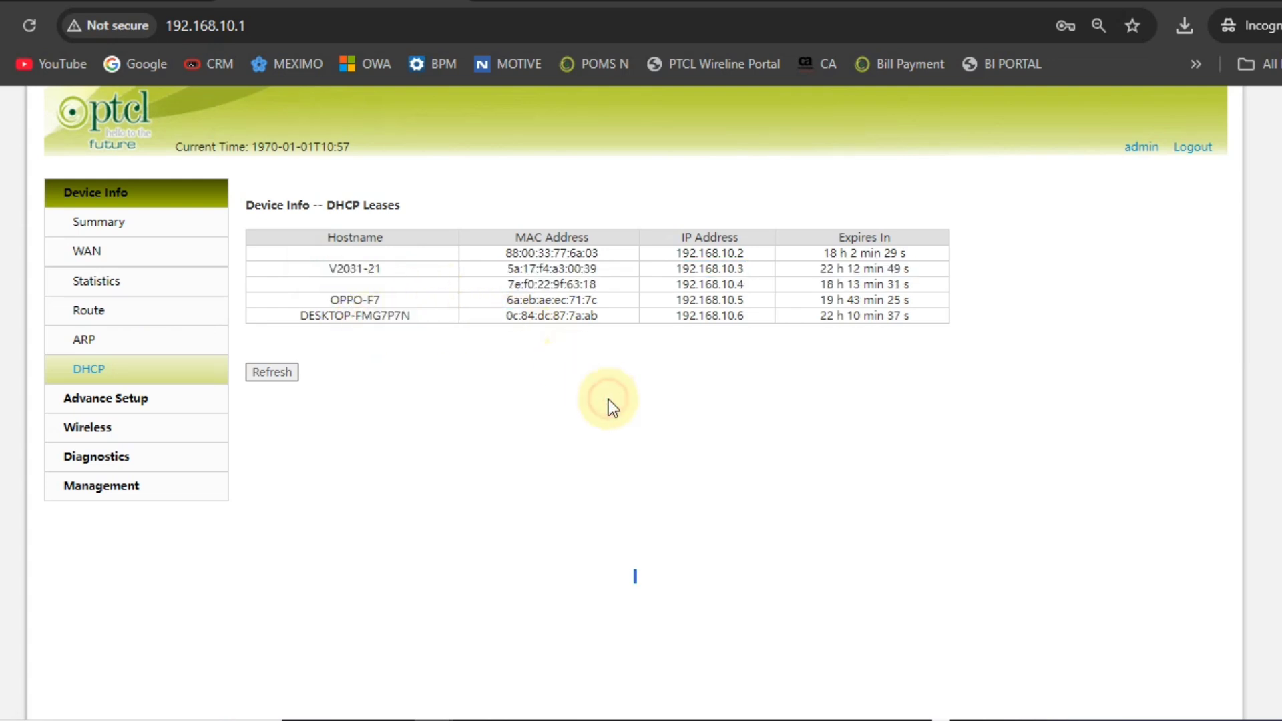
{"action": "double_click", "coordinate": [348, 268]}
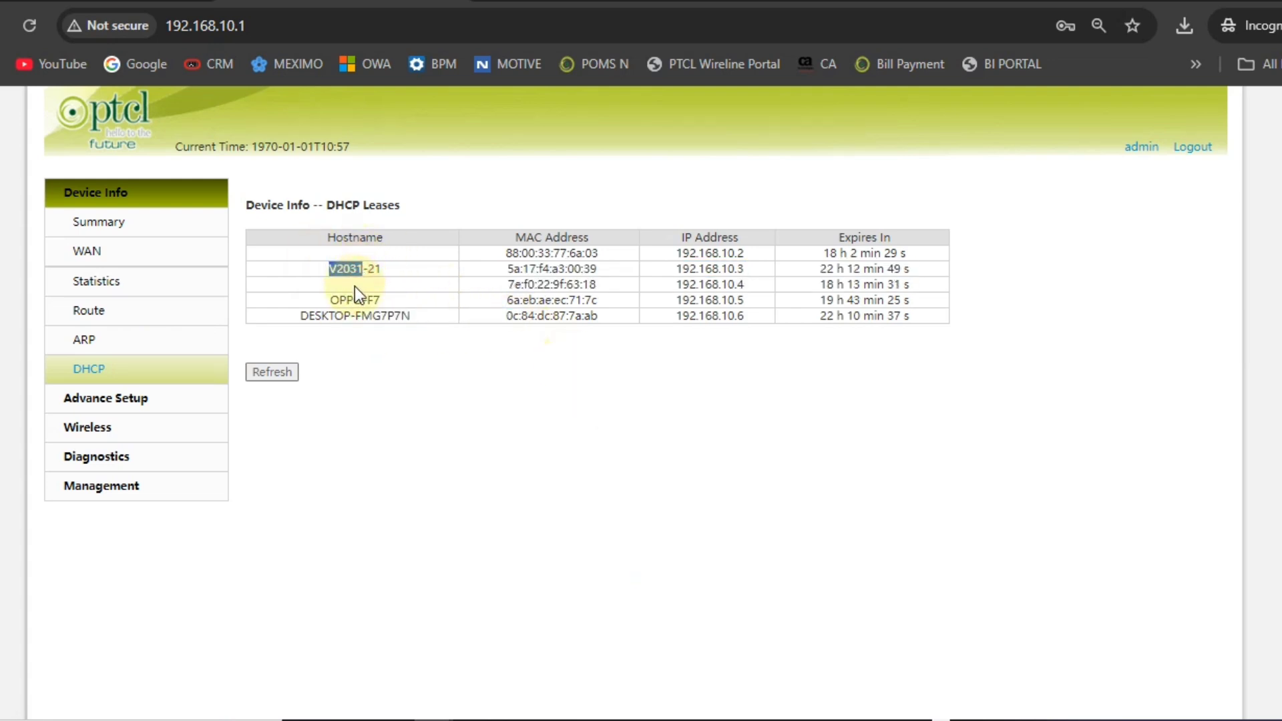
{"action": "triple_click", "coordinate": [353, 298]}
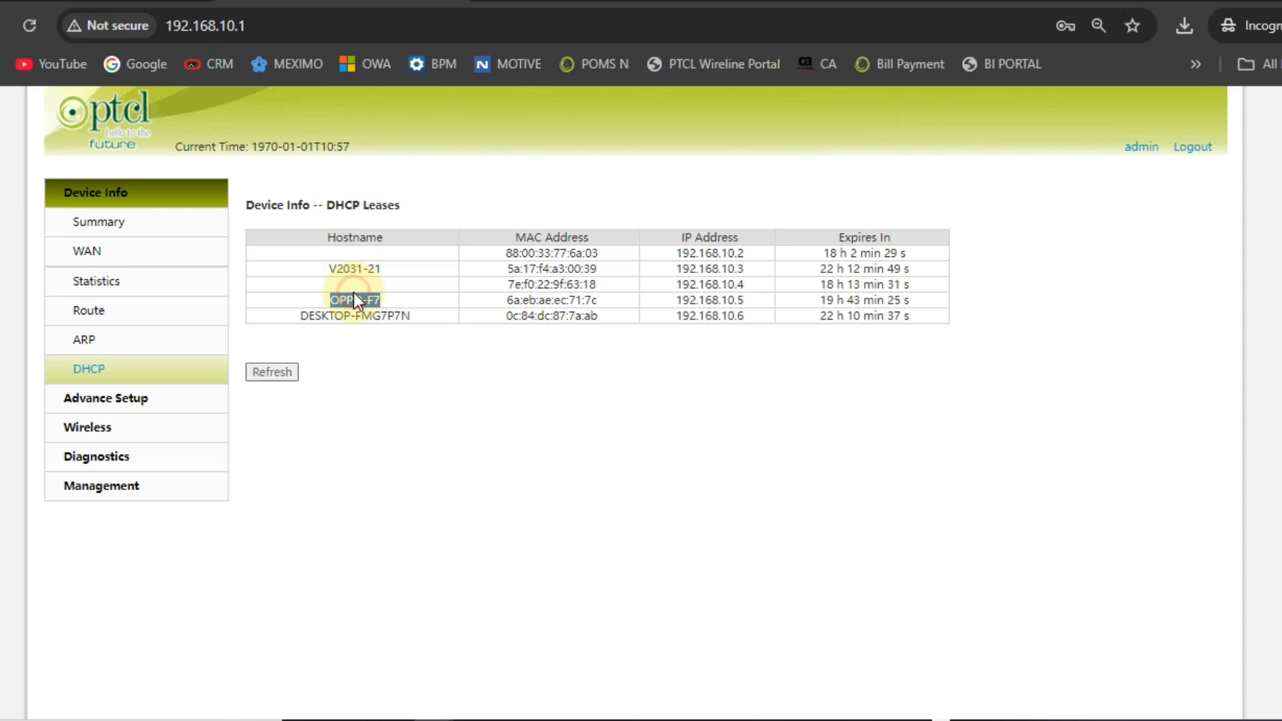
Compare the hardware addresses in the ARP table with the MAC addresses in the DHCP leases.
{"action": "left_click", "coordinate": [153, 343]}
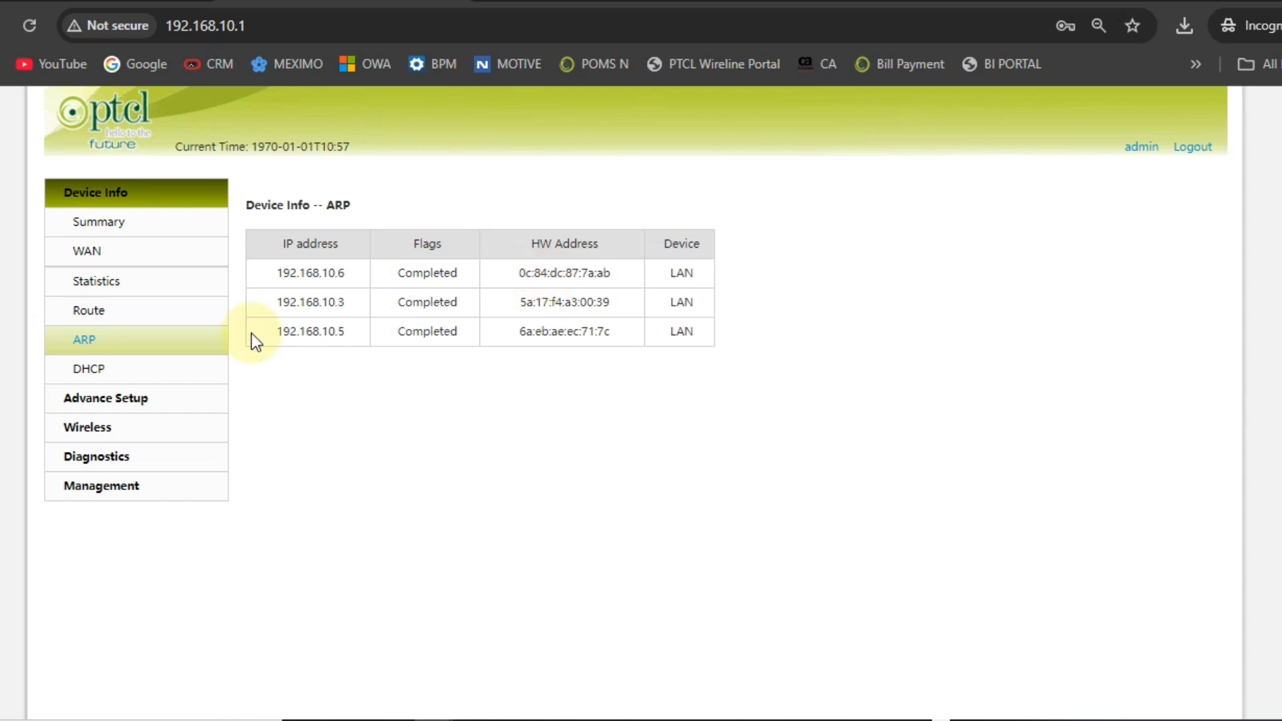
{"action": "triple_click", "coordinate": [567, 273]}
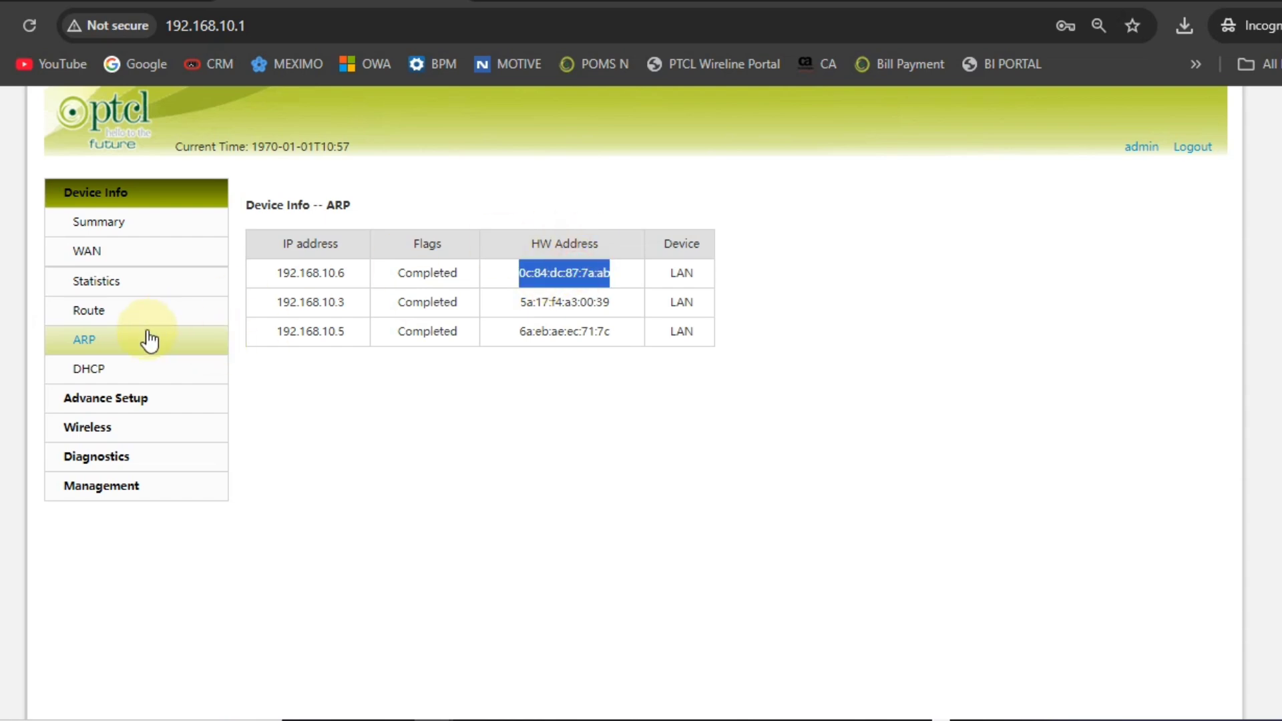
{"action": "left_click", "coordinate": [121, 368]}
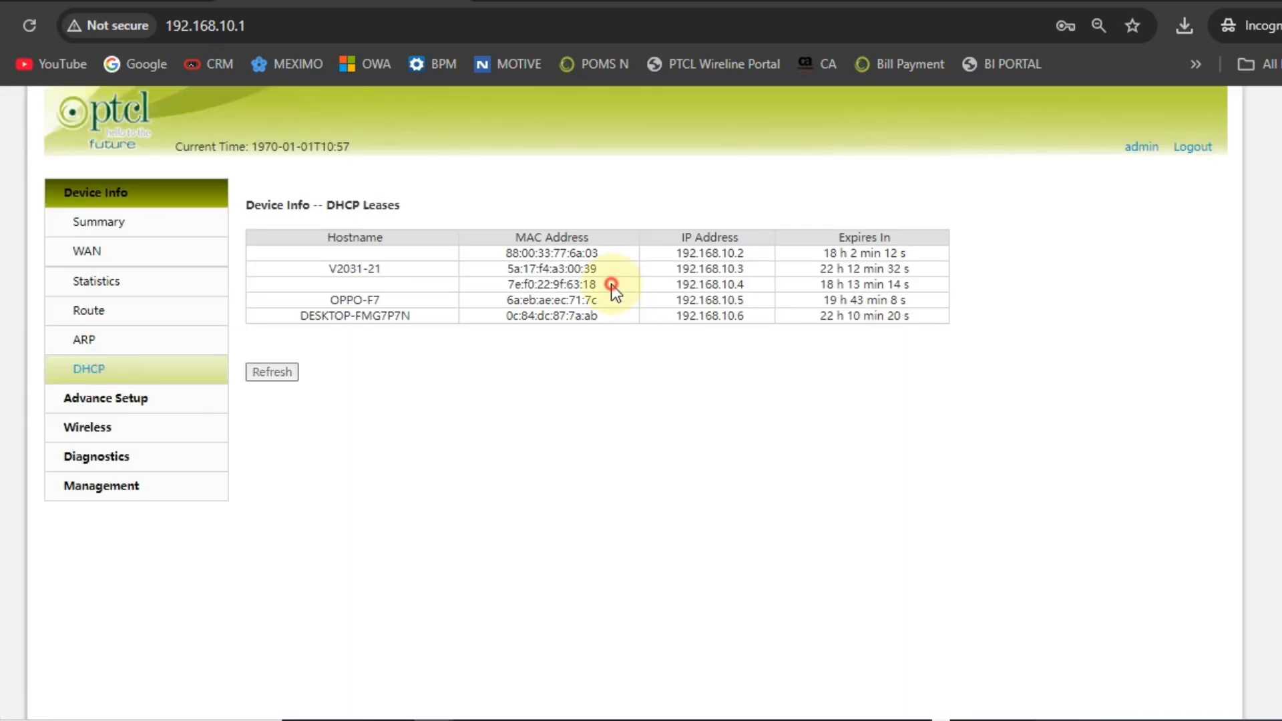
{"action": "triple_click", "coordinate": [611, 284]}
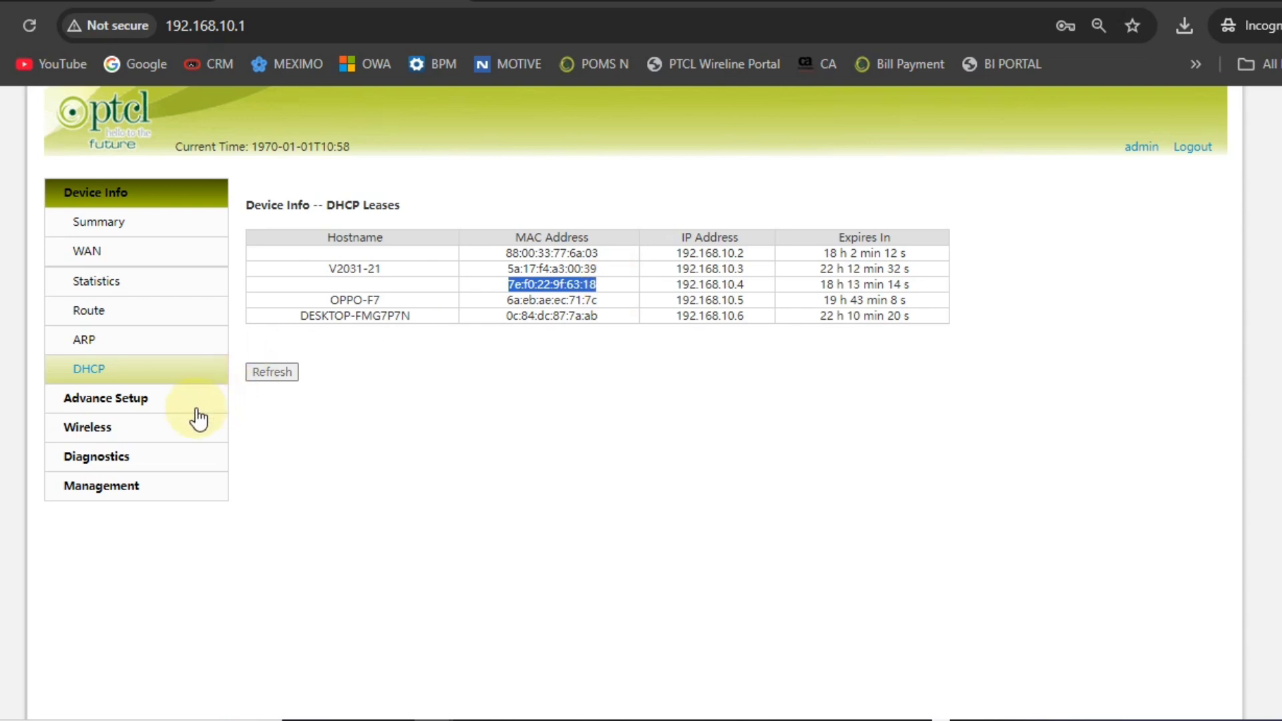
Open the wireless MAC filter's form for adding an address and put the cursor in its MAC Address field.
{"action": "left_click", "coordinate": [158, 426]}
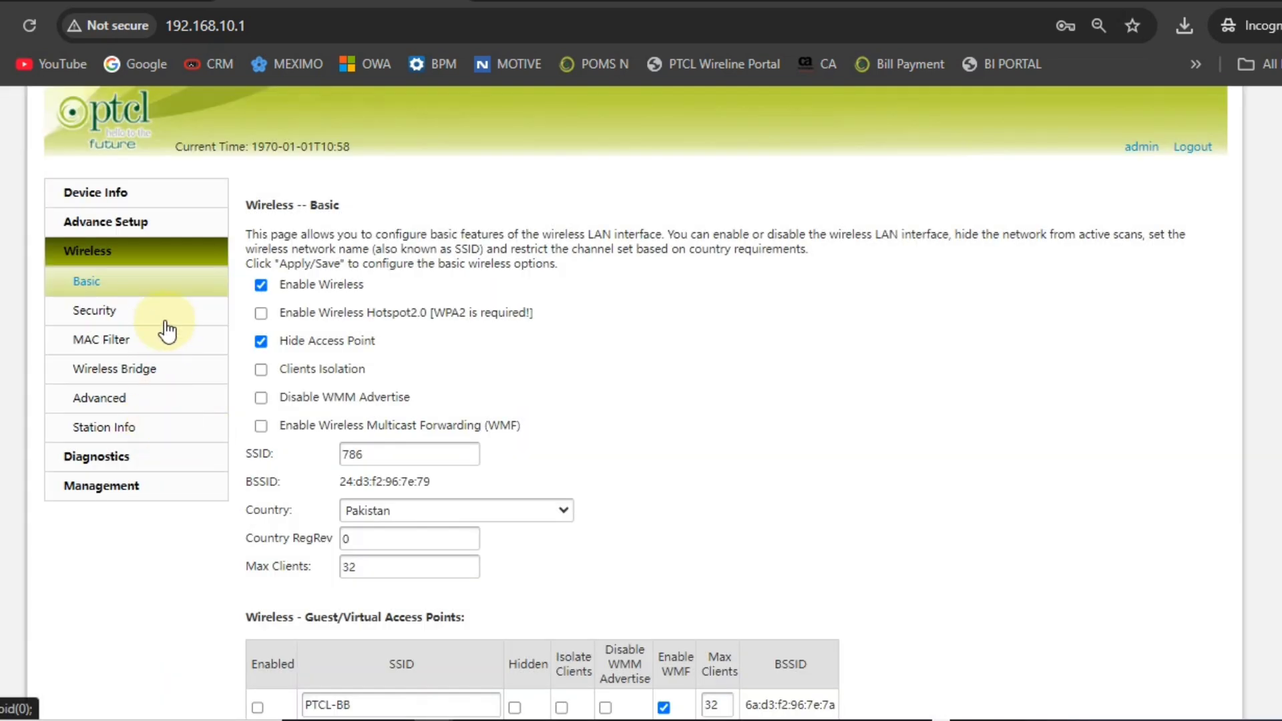
{"action": "left_click", "coordinate": [115, 344]}
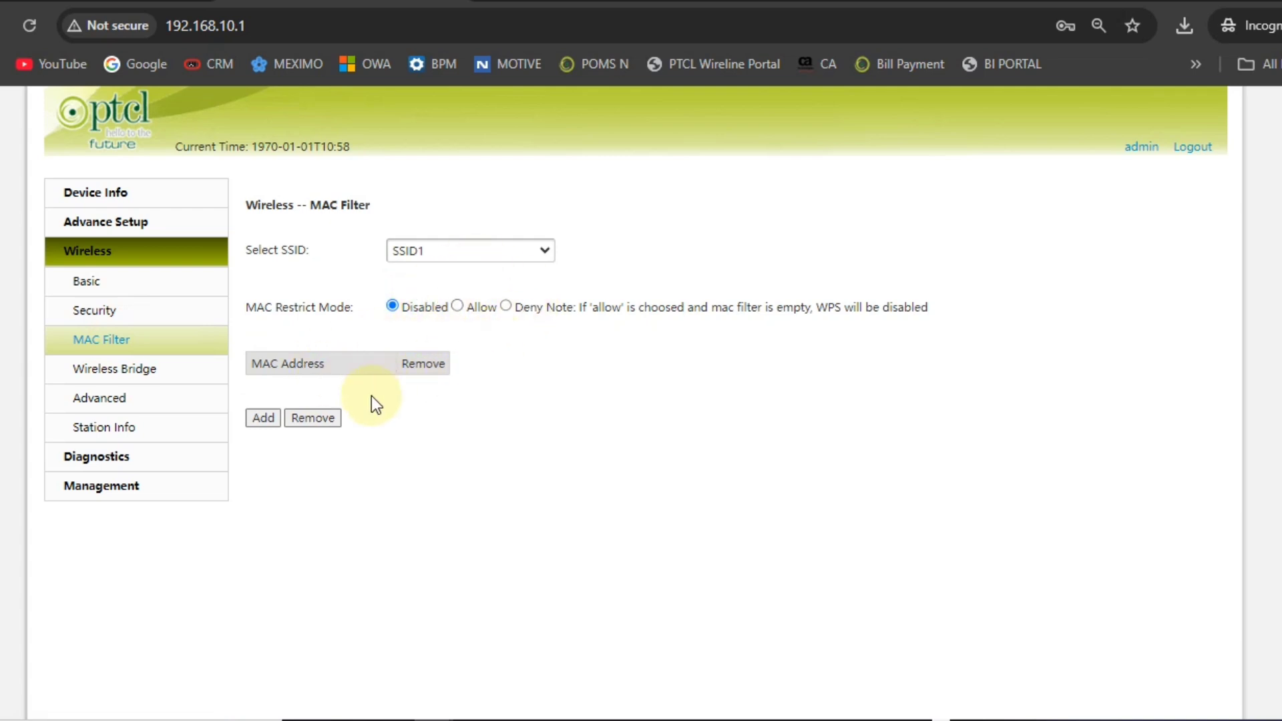
{"action": "left_click", "coordinate": [264, 418]}
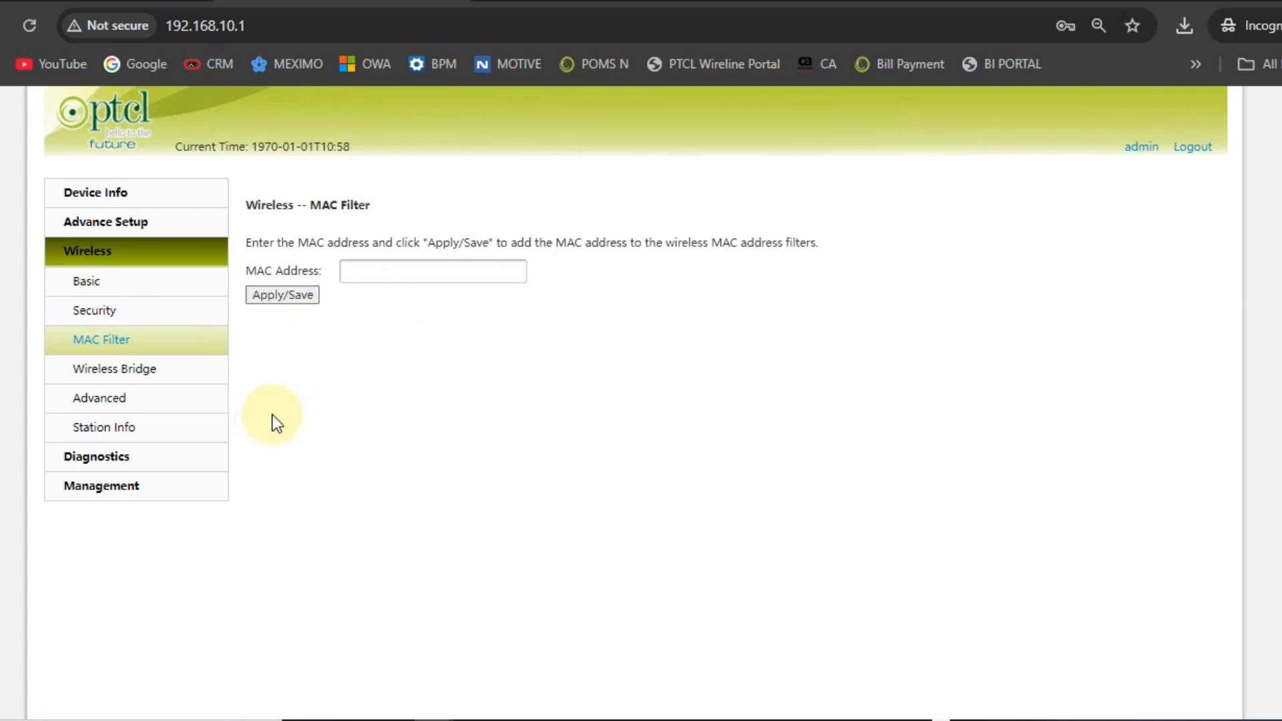
{"action": "left_click", "coordinate": [385, 277]}
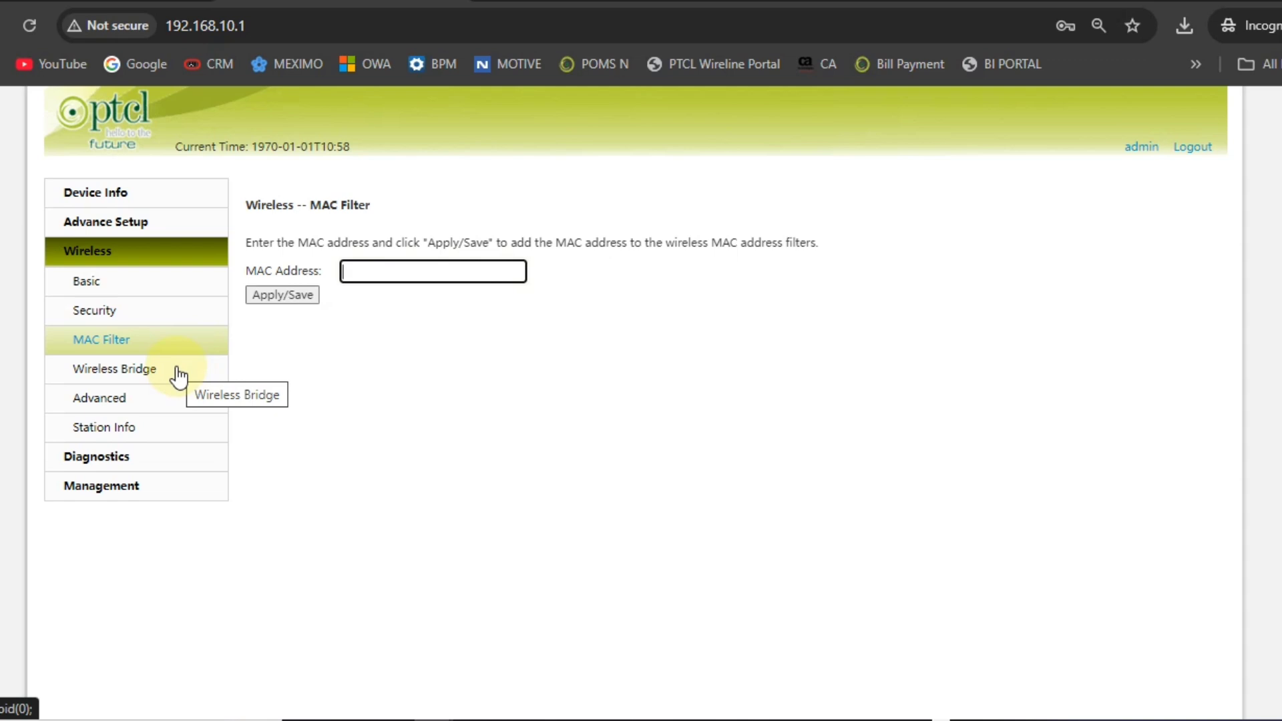
Reopen the router interface at 192.168.10.1 in a new tab and locate the SSID setting in the basic wireless settings.
{"action": "left_click", "coordinate": [26, 38]}
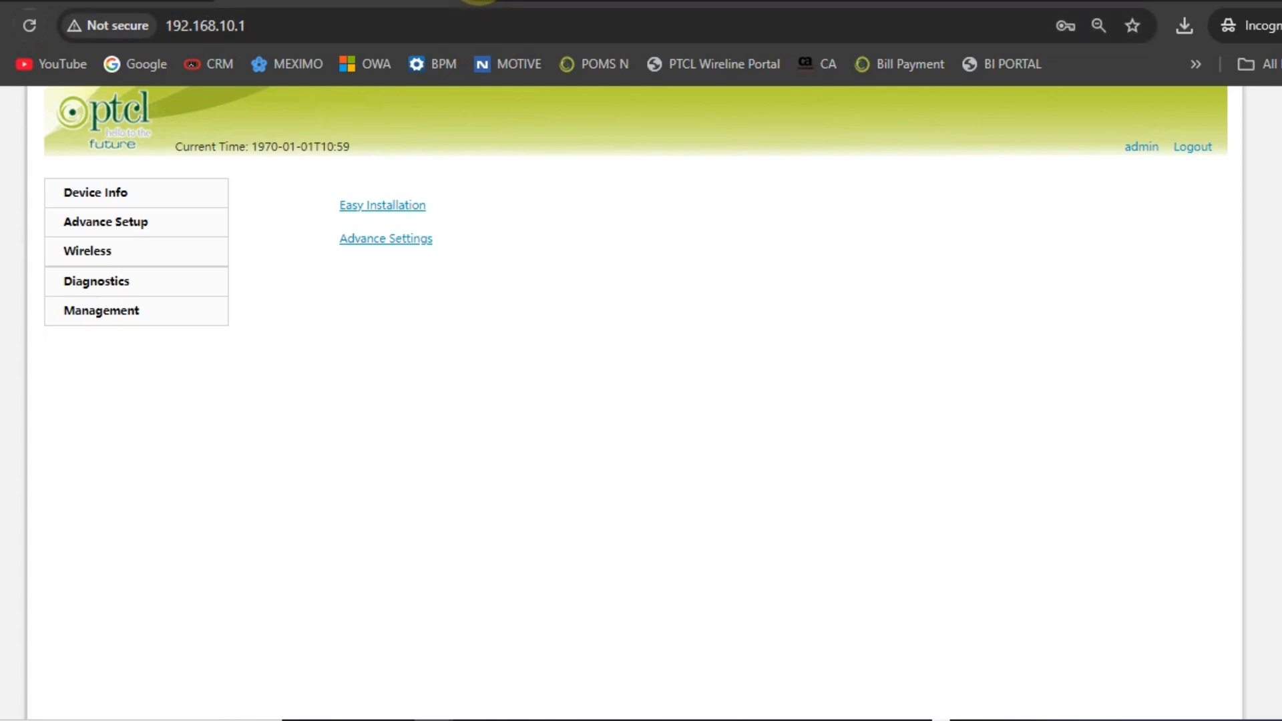
{"action": "left_click", "coordinate": [480, 1]}
{"action": "left_click", "coordinate": [427, 27]}
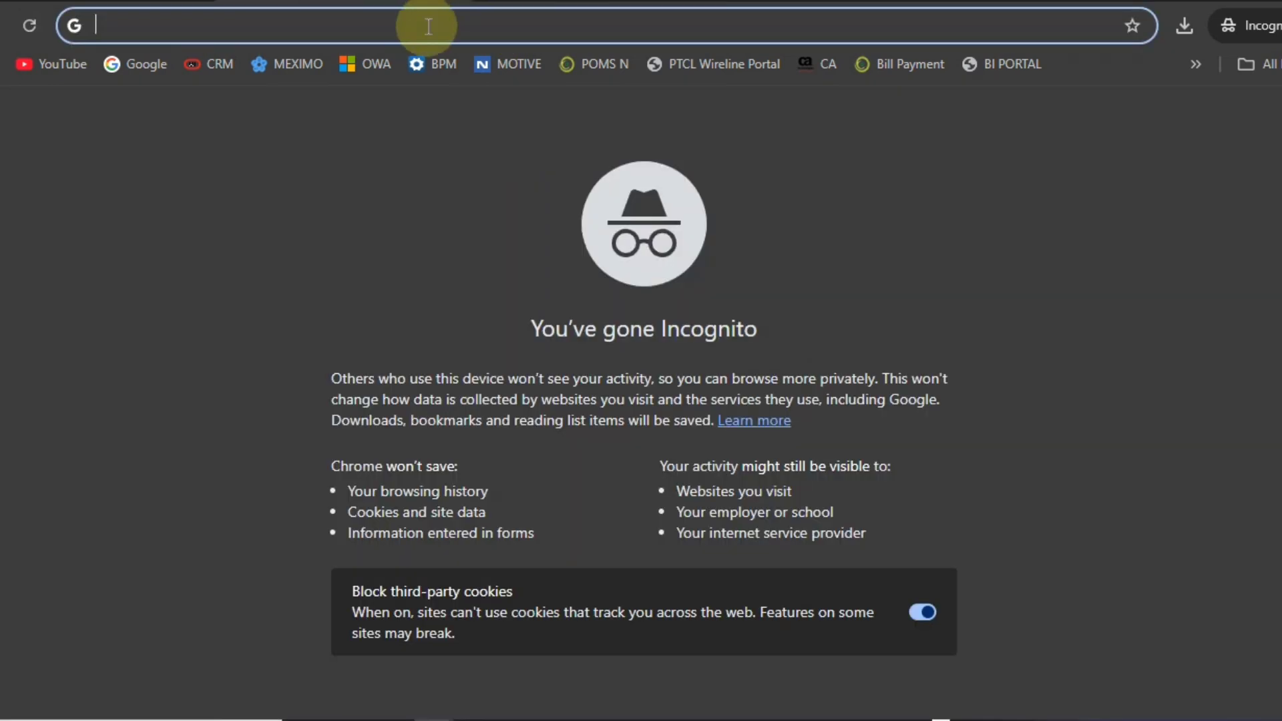
{"action": "type", "text": "1"}
{"action": "key", "text": "Return"}
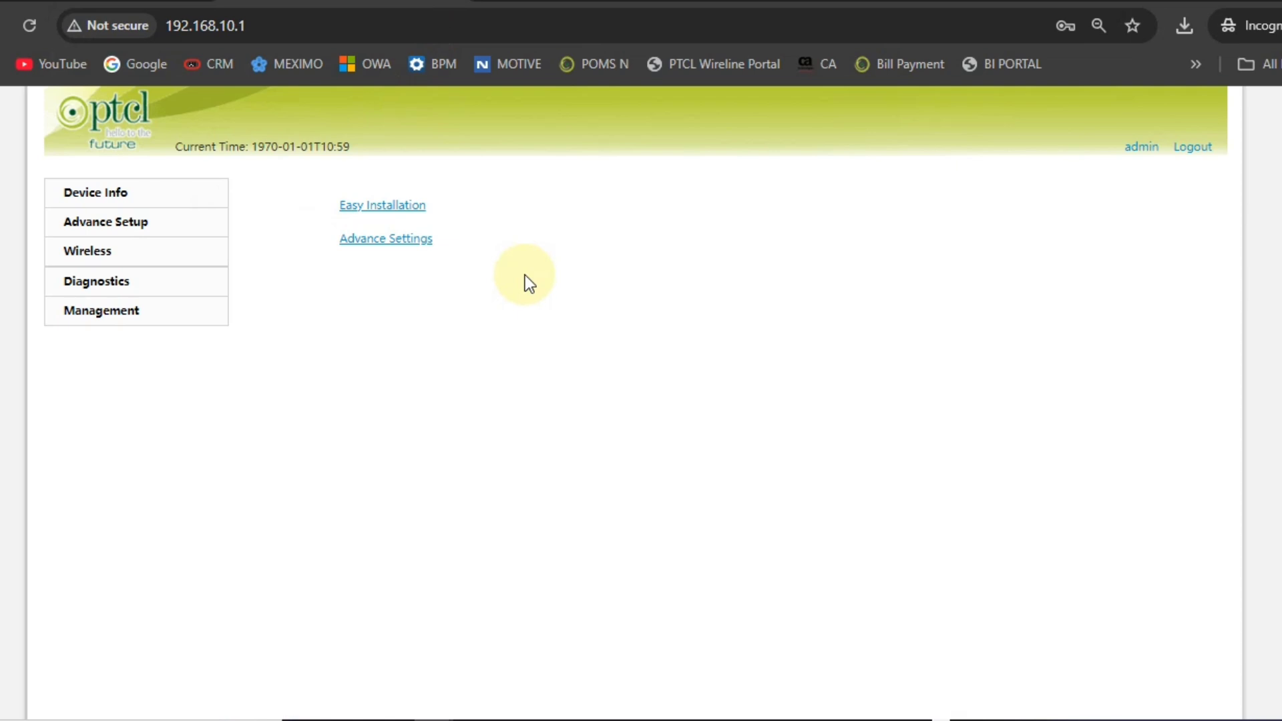
{"action": "left_click", "coordinate": [107, 252]}
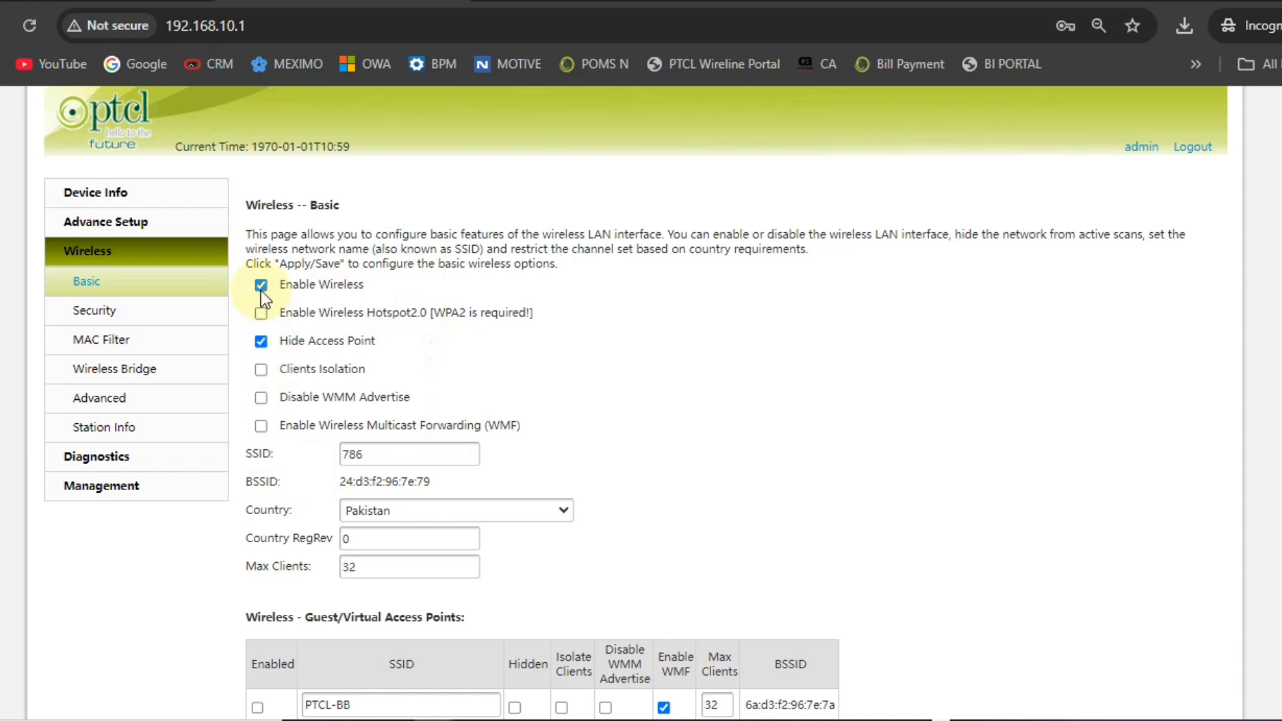
{"action": "triple_click", "coordinate": [254, 452]}
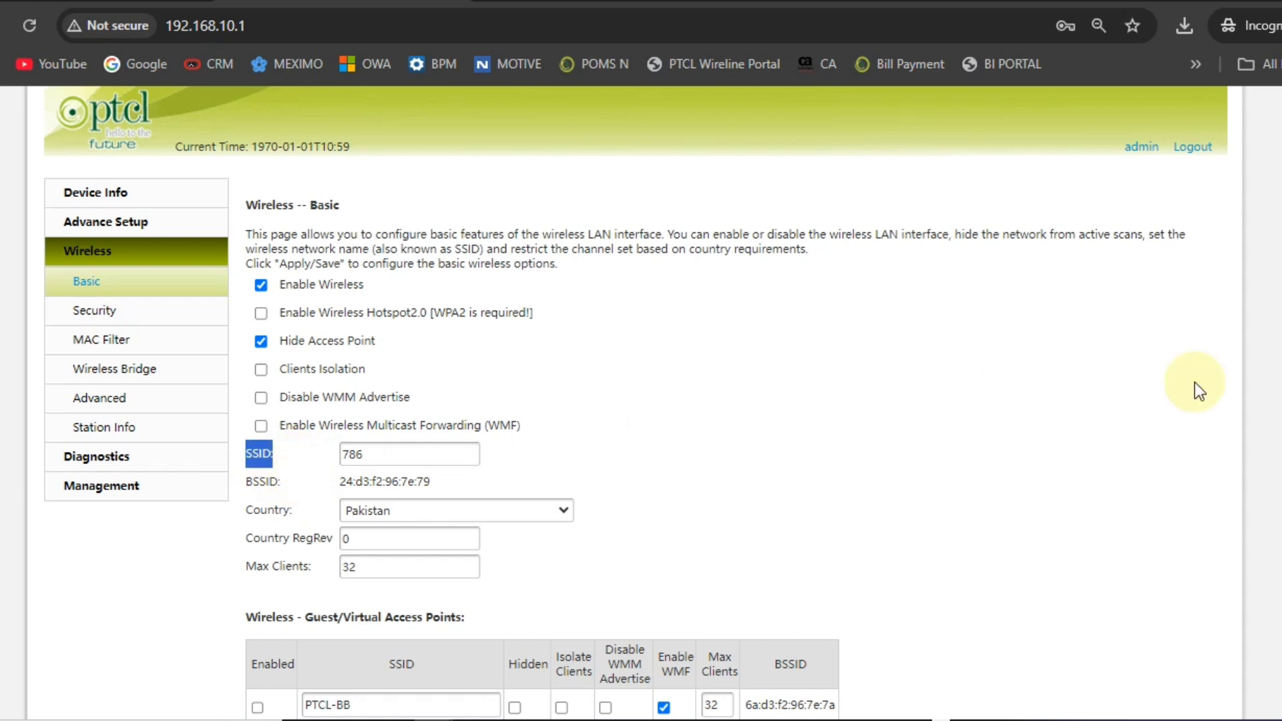
Change the SSID in the basic wireless settings to "APNA LAGWAO :-)".
{"action": "scroll", "coordinate": [634, 400], "scroll_direction": "down", "scroll_amount": 5}
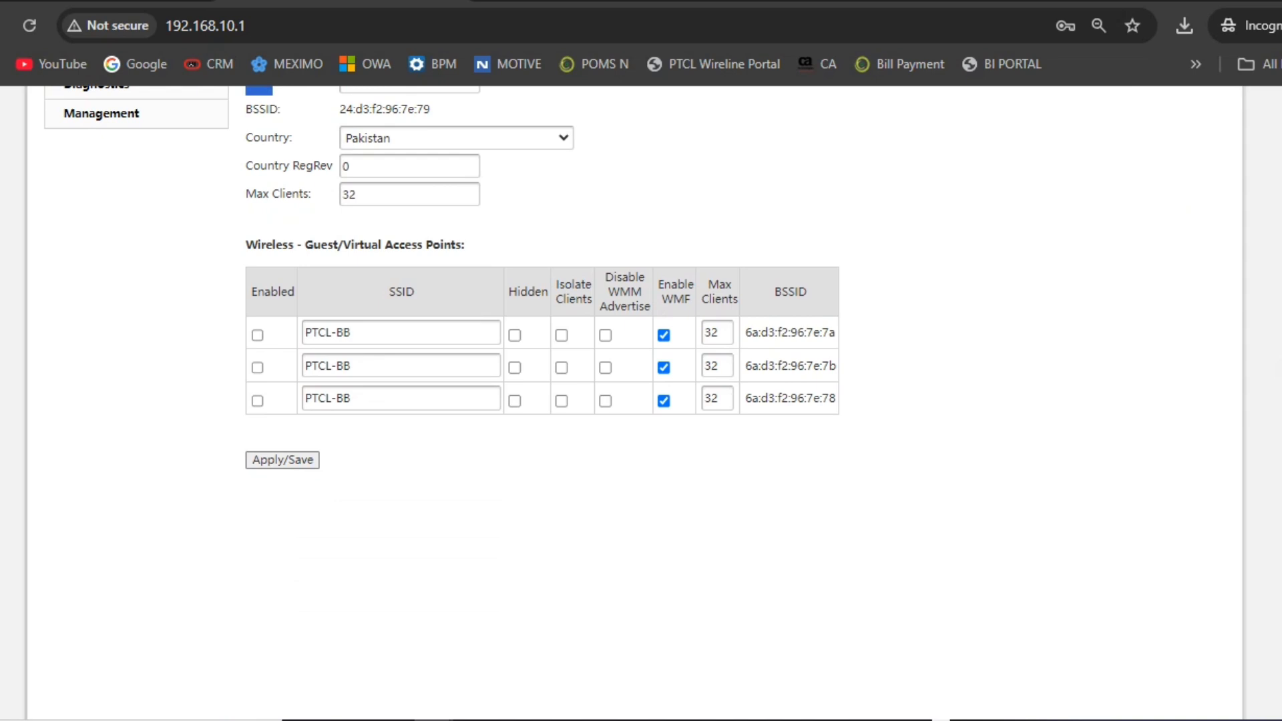
{"action": "scroll", "coordinate": [1109, 293], "scroll_direction": "up", "scroll_amount": 4}
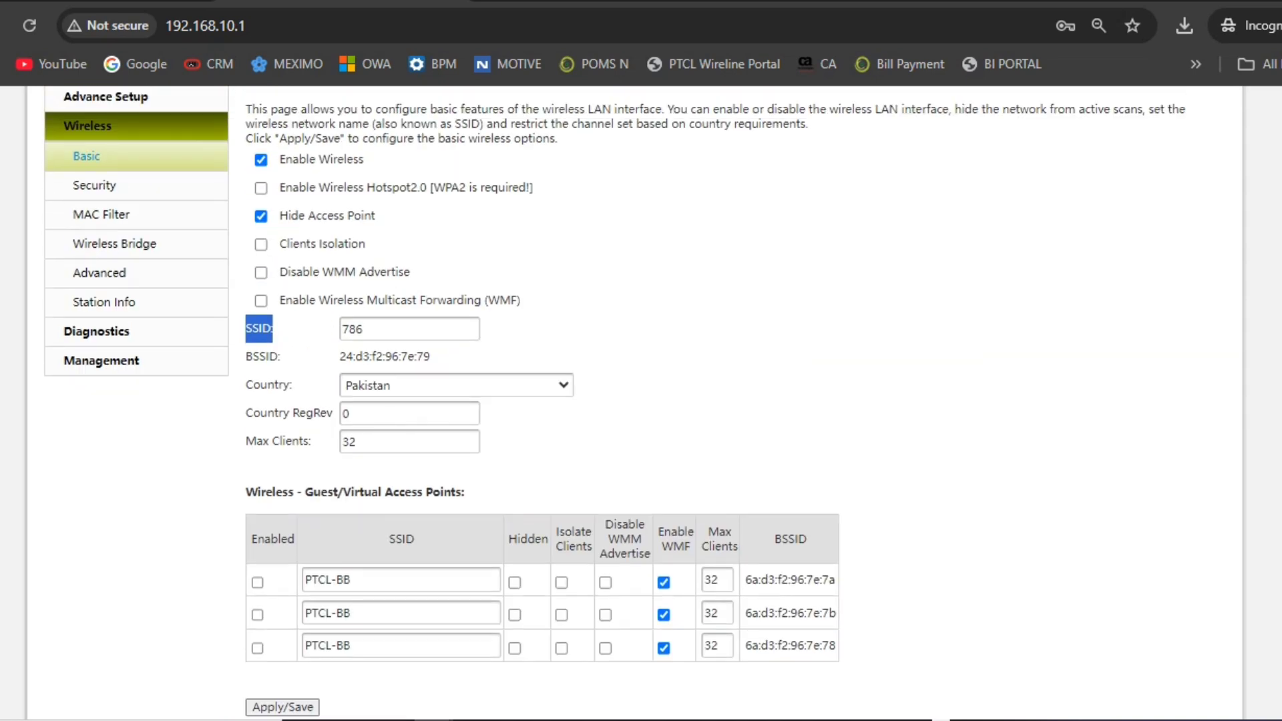
{"action": "double_click", "coordinate": [387, 378]}
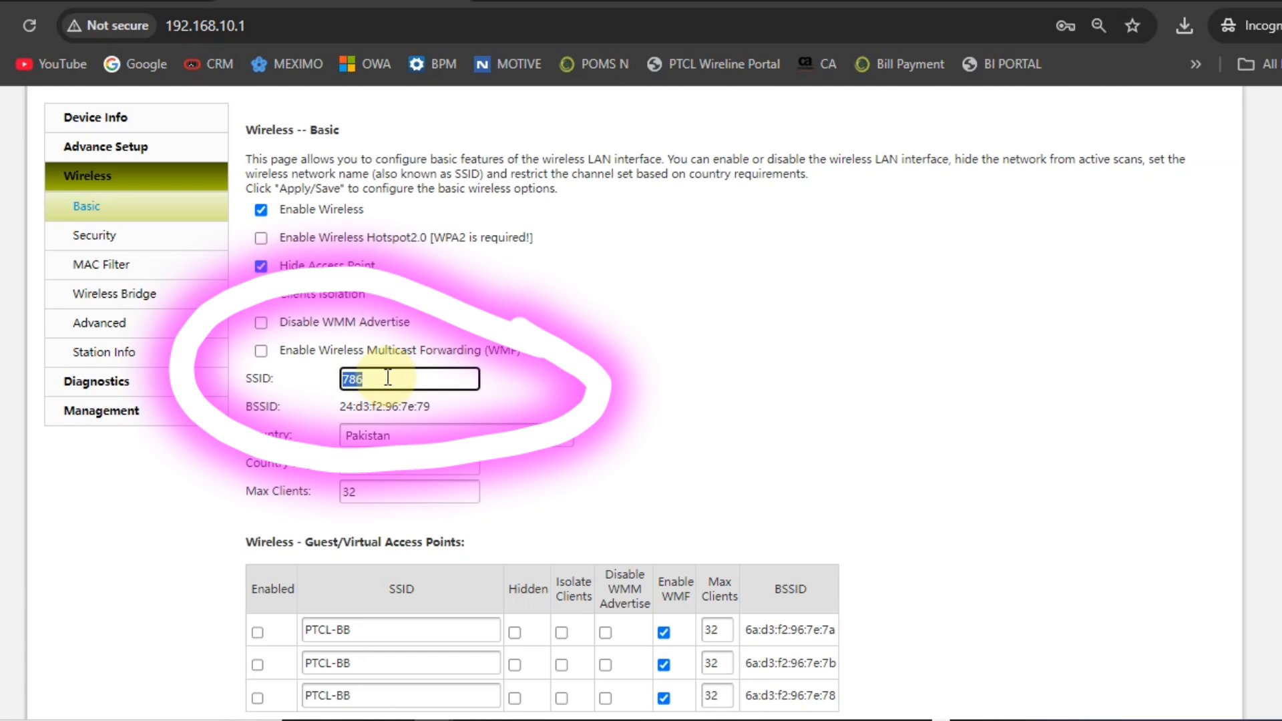
{"action": "type", "text": "MU"}
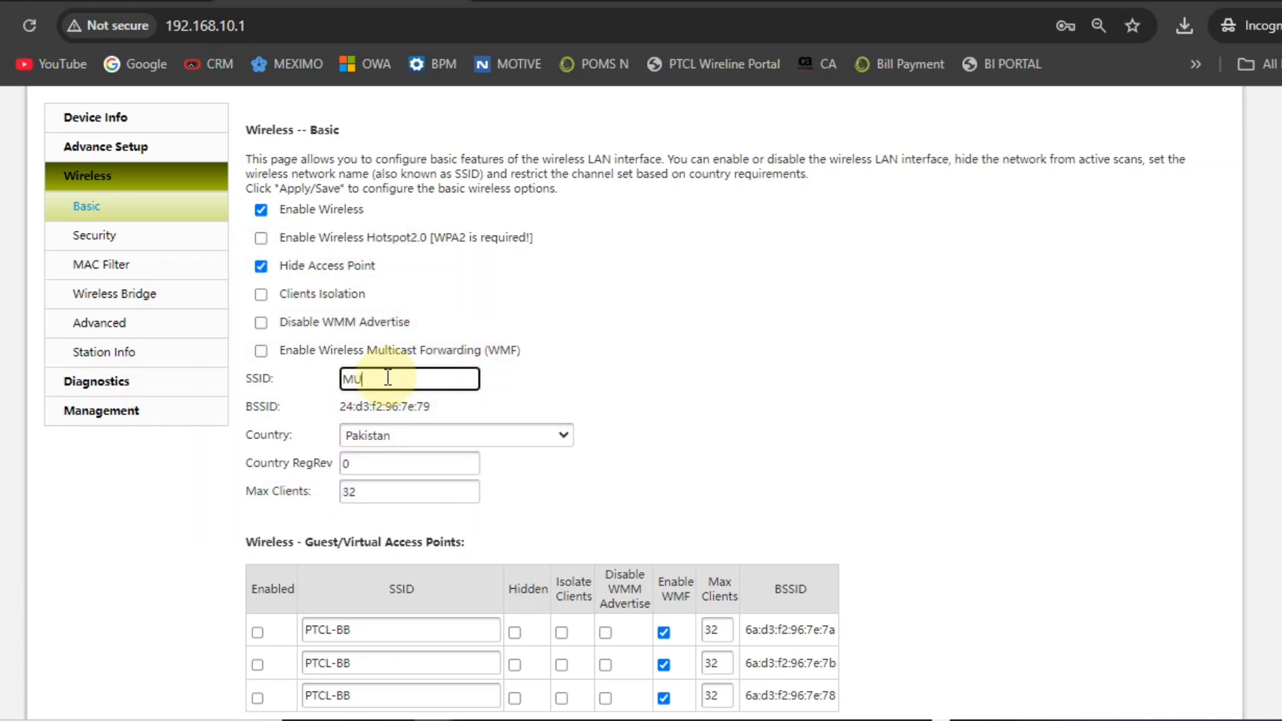
{"action": "key", "text": "BackSpace"}
{"action": "key", "text": "BackSpace"}
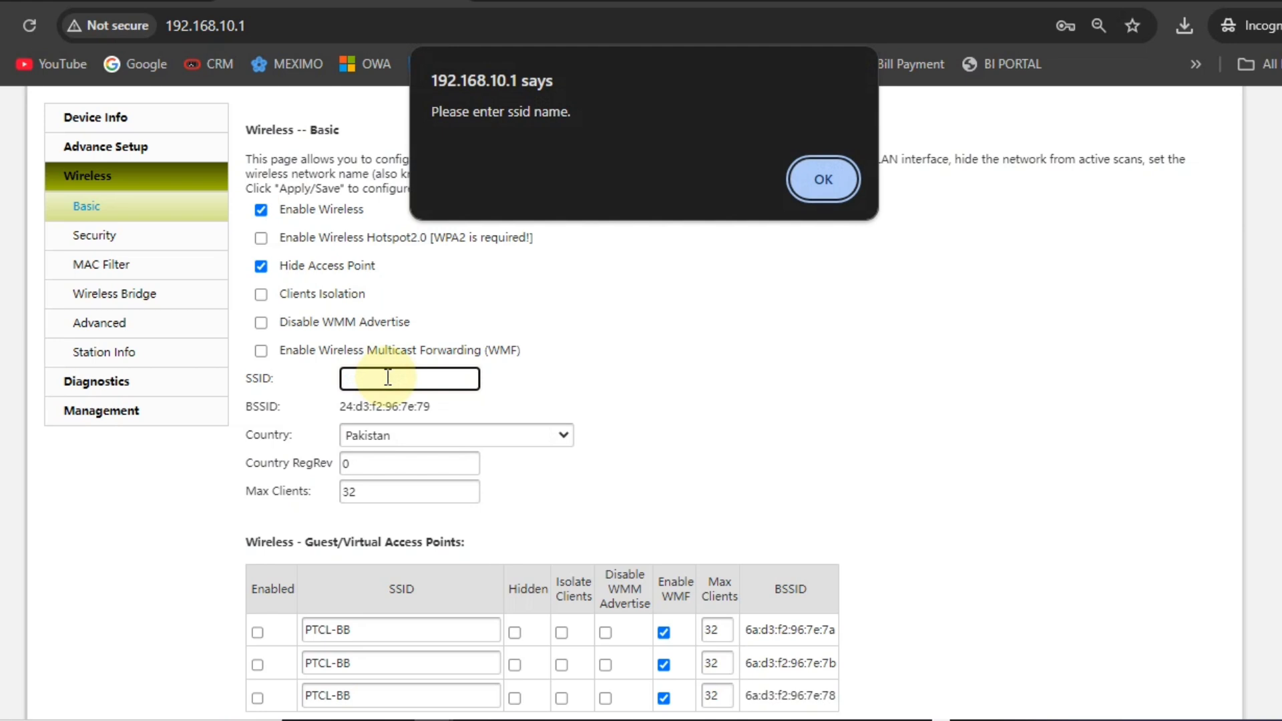
{"action": "left_click", "coordinate": [821, 175]}
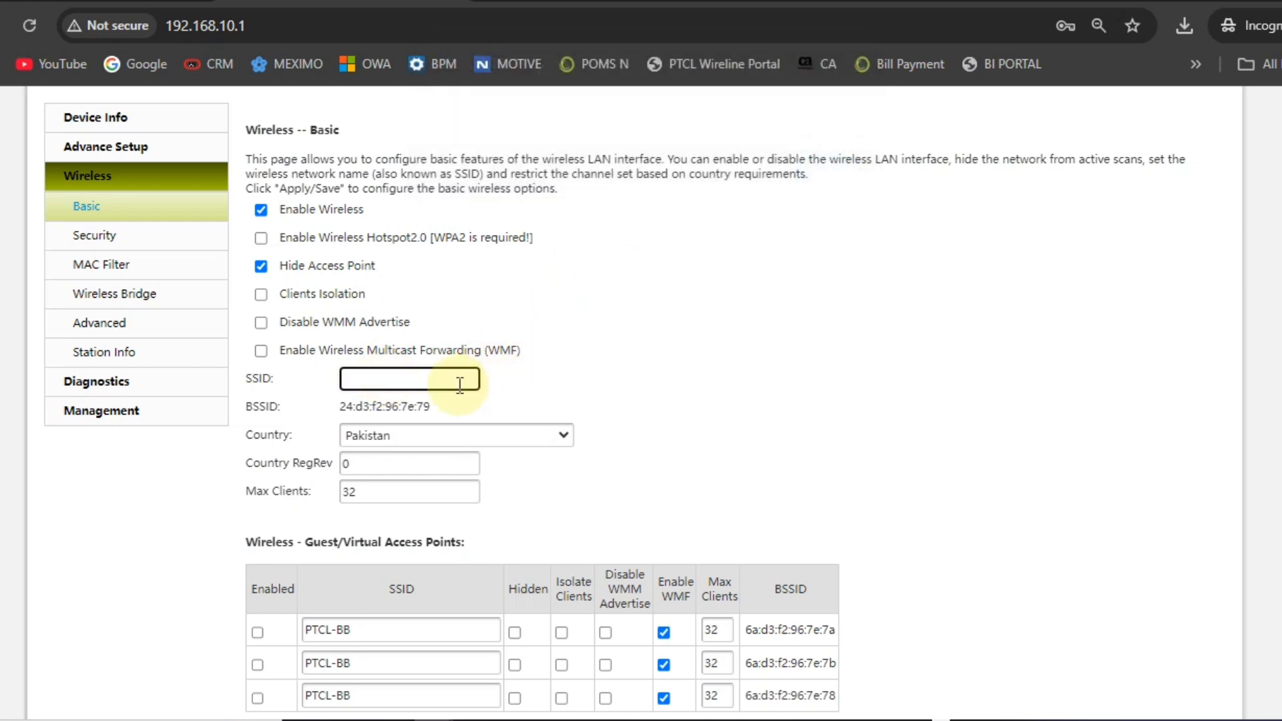
{"action": "left_click", "coordinate": [460, 385]}
{"action": "type", "text": "APNA LAGWAO :-"}
{"action": "left_click", "coordinate": [703, 394]}
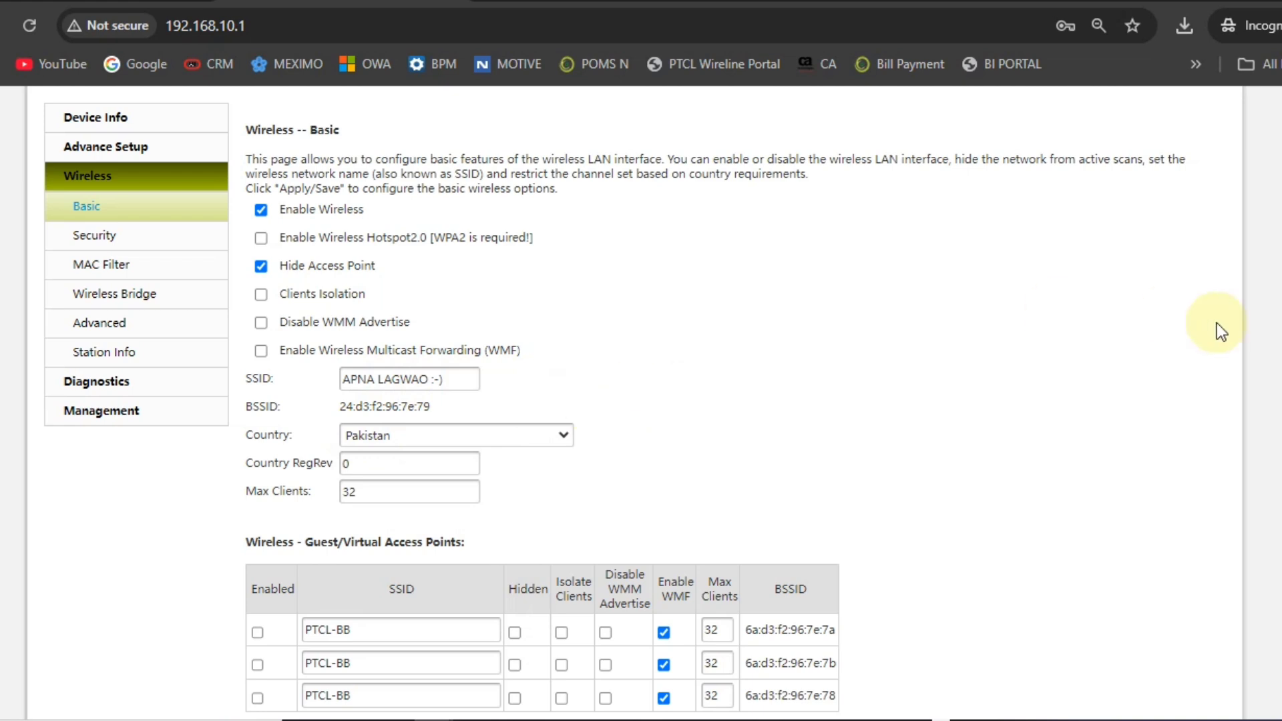
Review the guest access point settings and the available Country options on the basic wireless page.
{"action": "scroll", "coordinate": [703, 394], "scroll_direction": "down", "scroll_amount": 5}
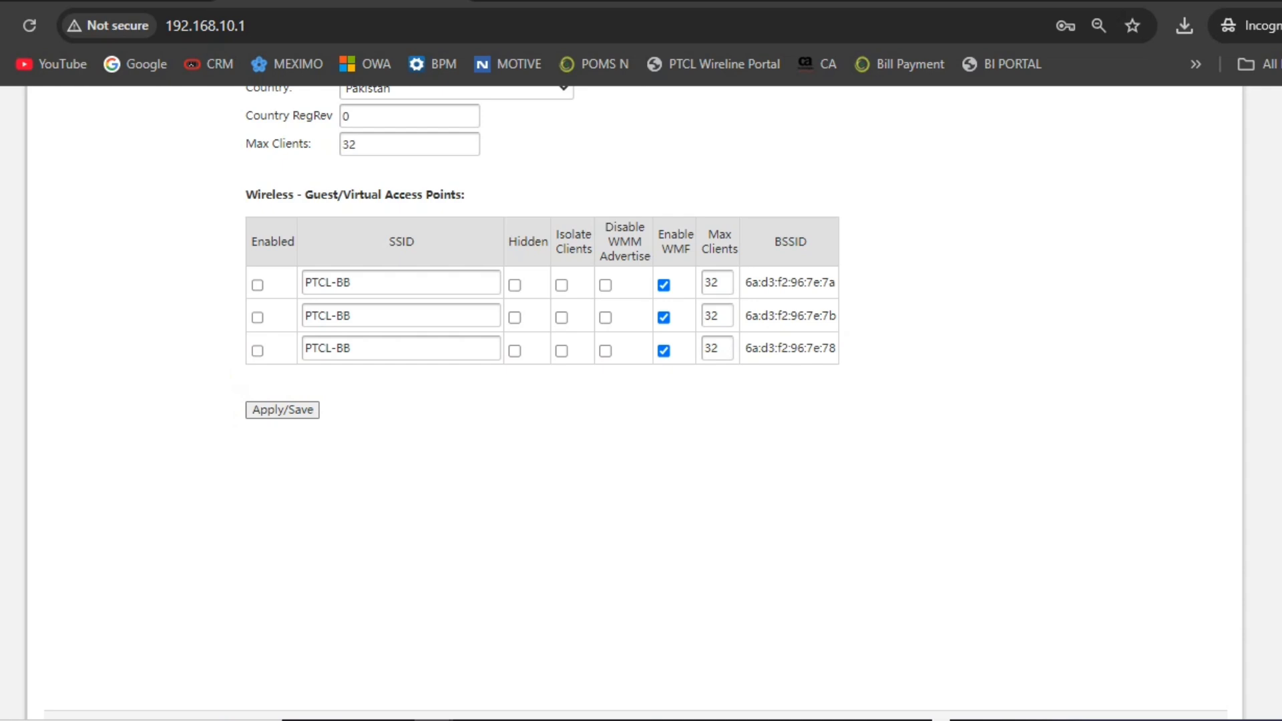
{"action": "scroll", "coordinate": [634, 401], "scroll_direction": "up", "scroll_amount": 6}
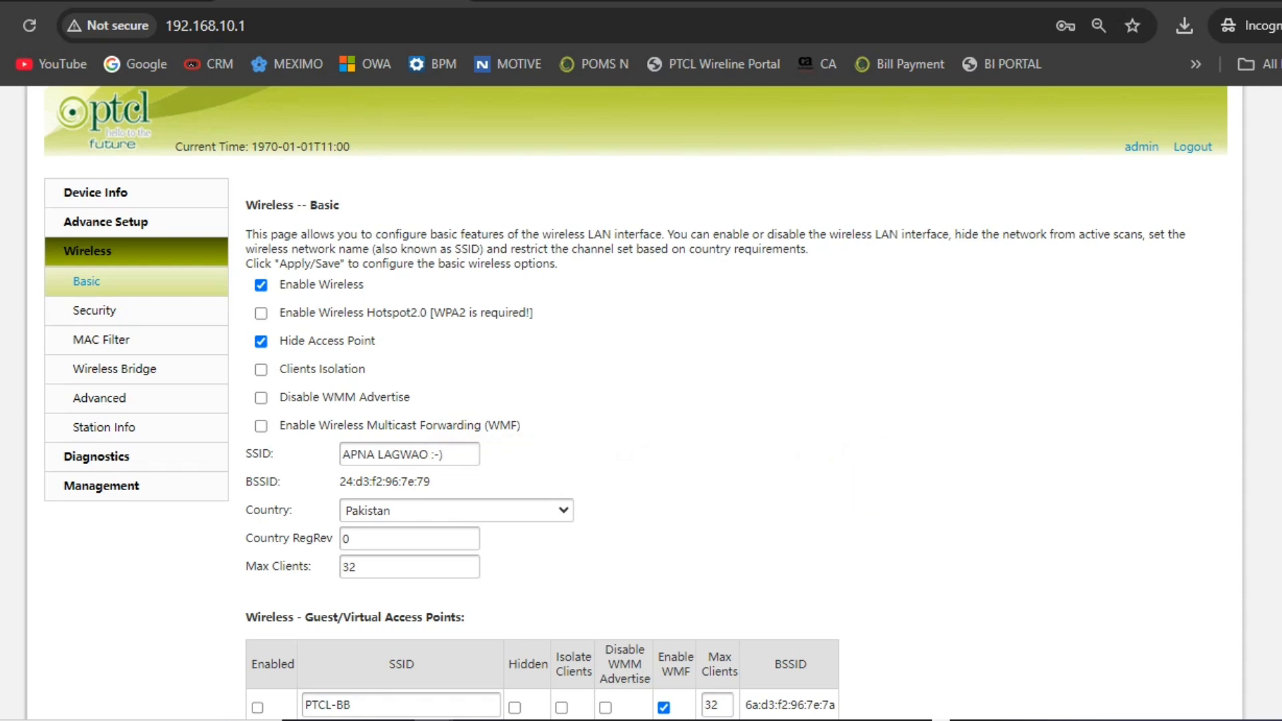
{"action": "scroll", "coordinate": [641, 400], "scroll_direction": "down", "scroll_amount": 4}
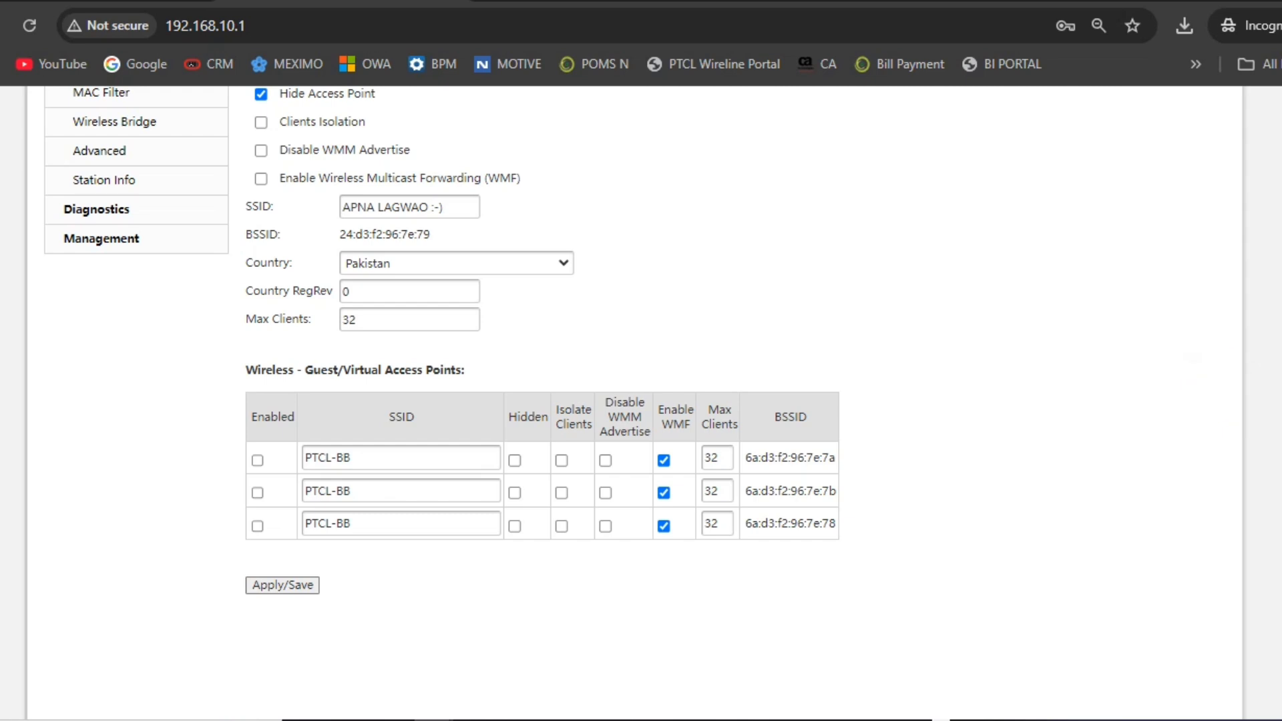
{"action": "scroll", "coordinate": [1273, 252], "scroll_direction": "up", "scroll_amount": 1}
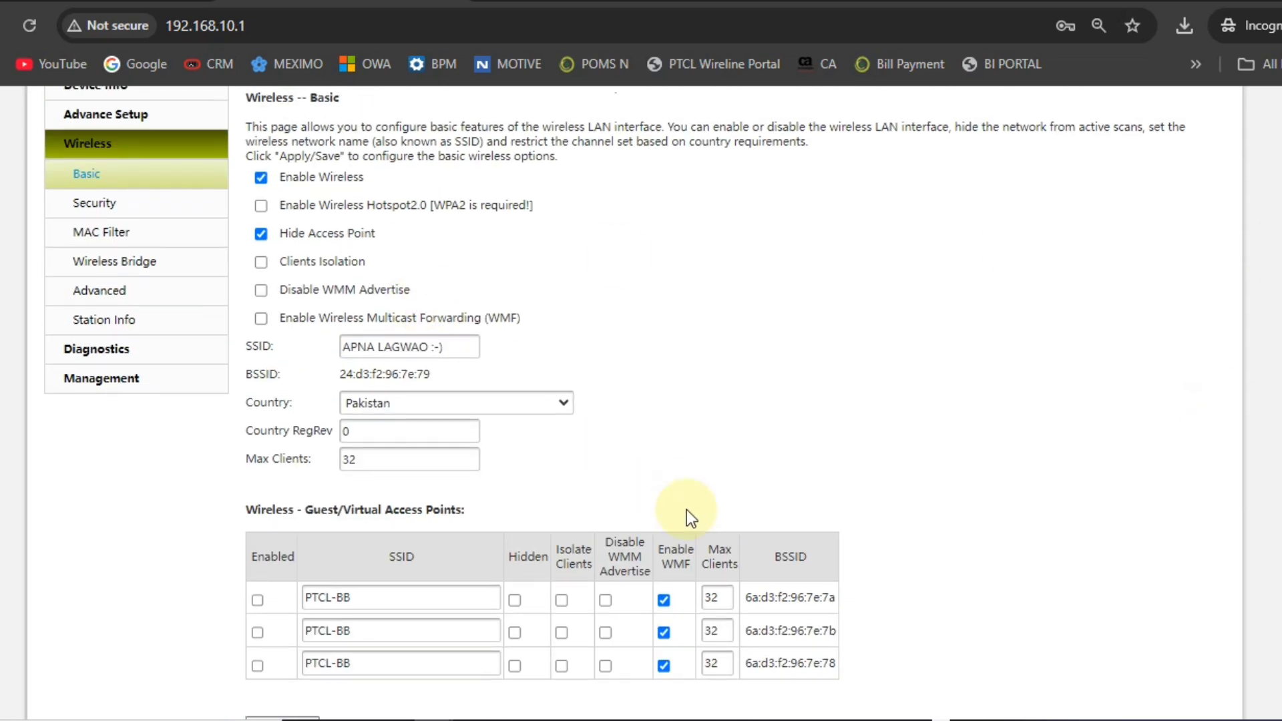
{"action": "left_click", "coordinate": [442, 410]}
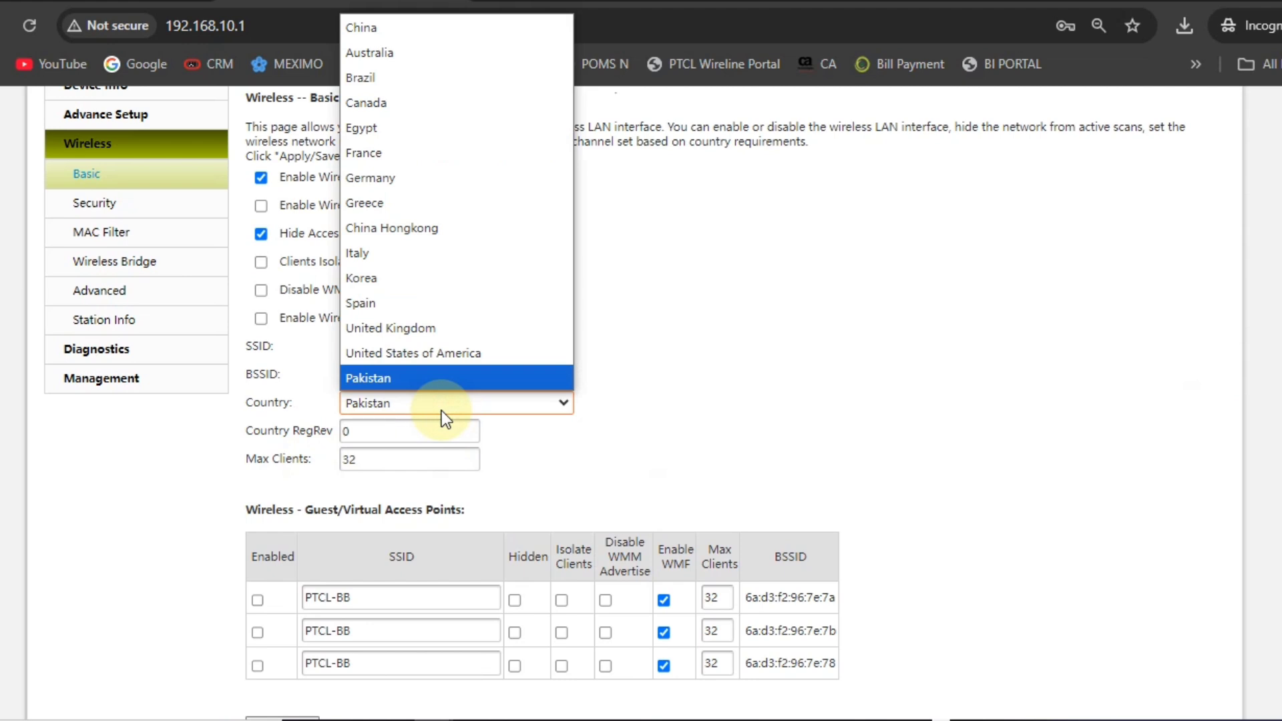
{"action": "left_click", "coordinate": [442, 411]}
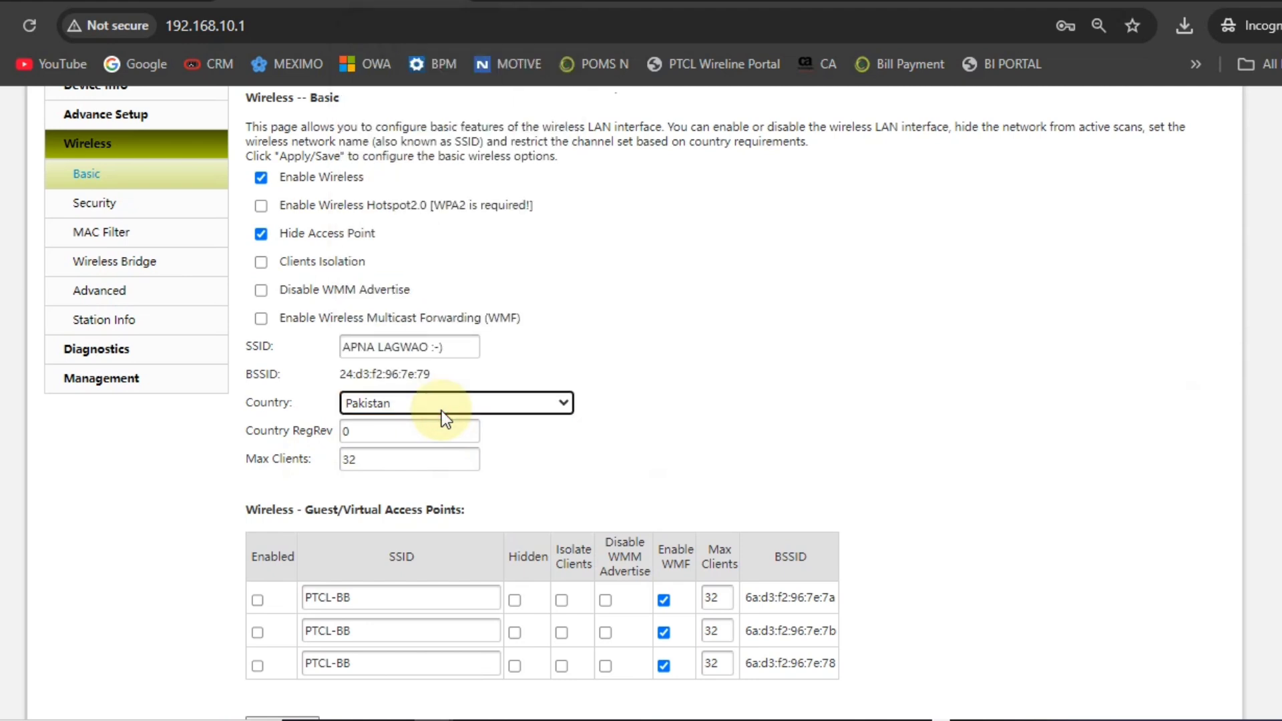
{"action": "left_click", "coordinate": [676, 386]}
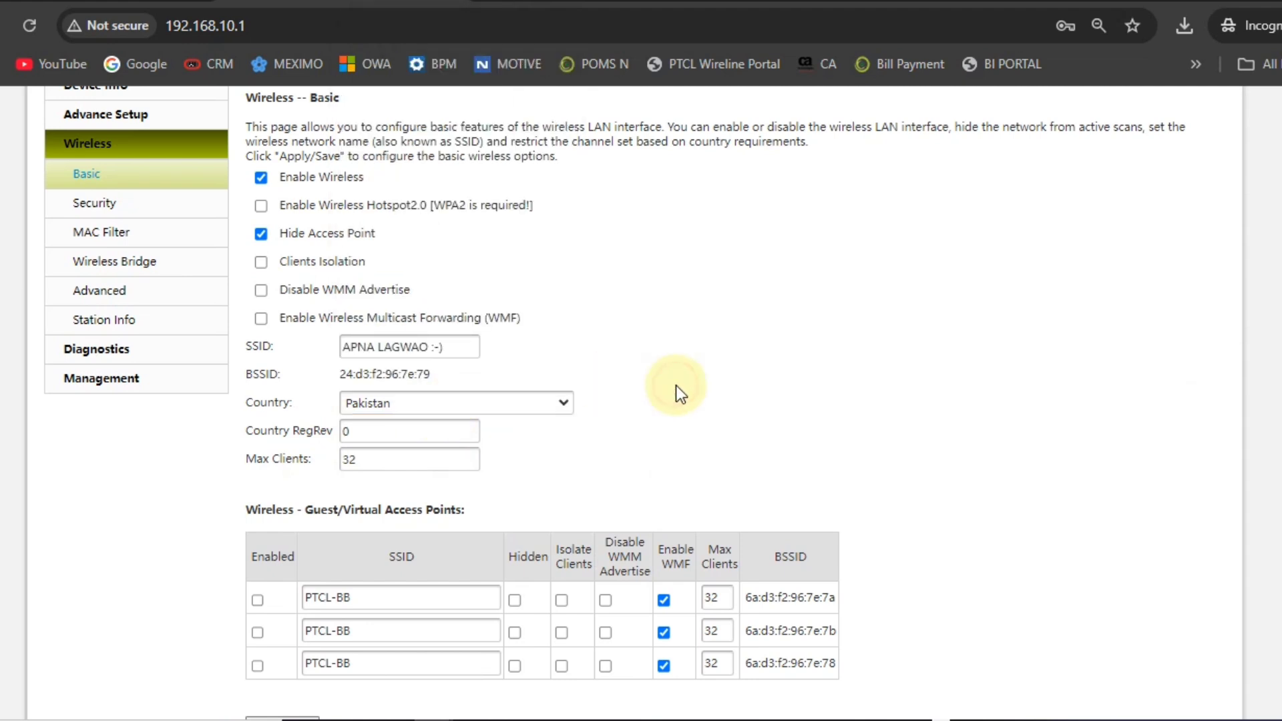
Set the SSID back to 786.
{"action": "triple_click", "coordinate": [455, 347]}
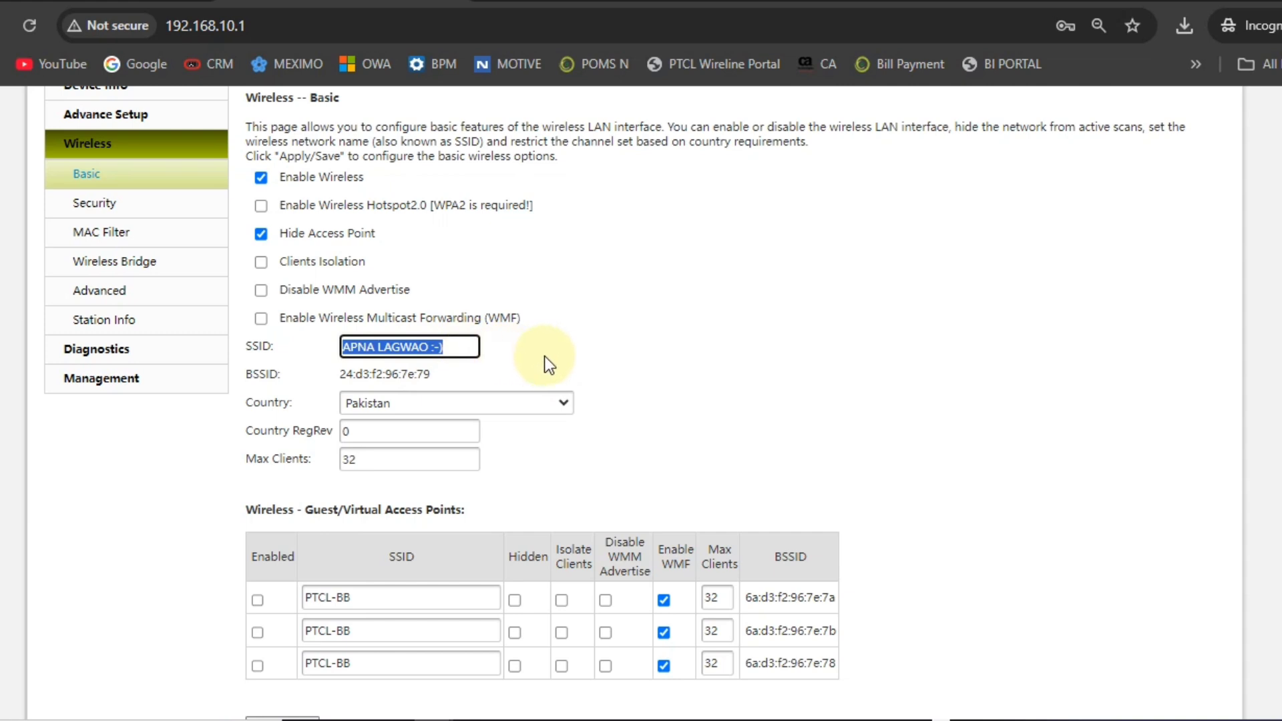
{"action": "type", "text": "786"}
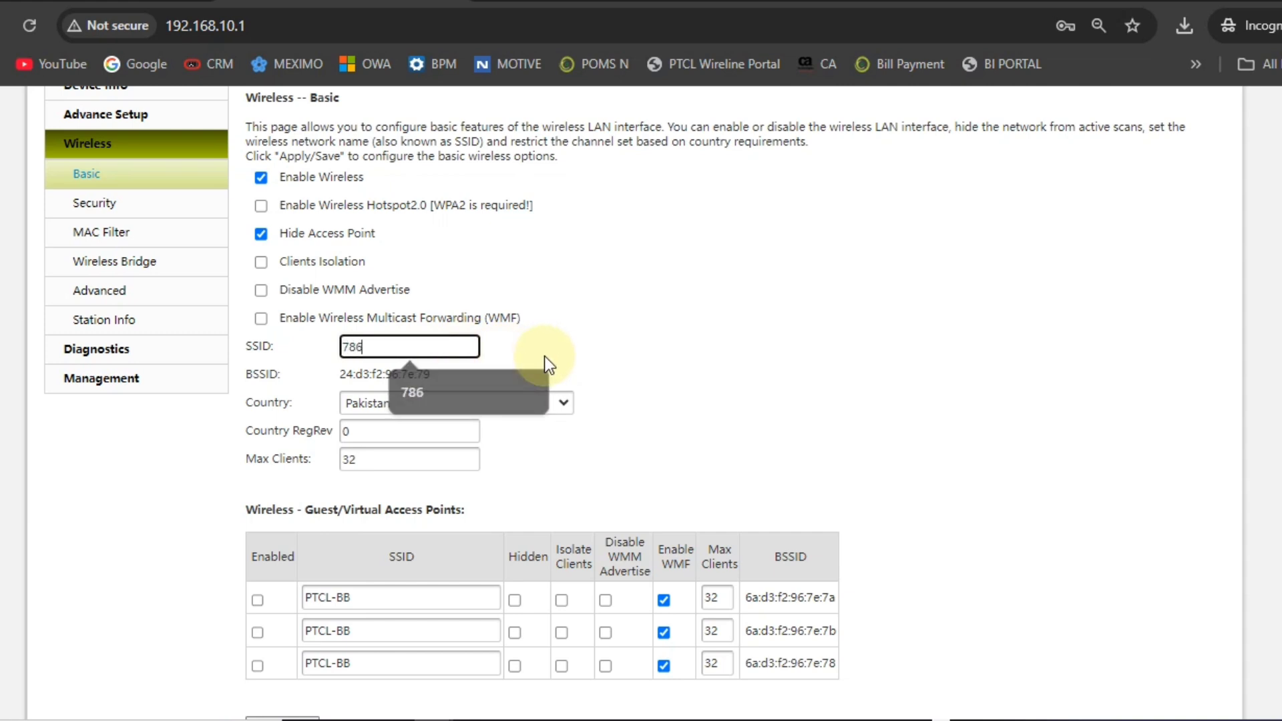
{"action": "left_click", "coordinate": [551, 298]}
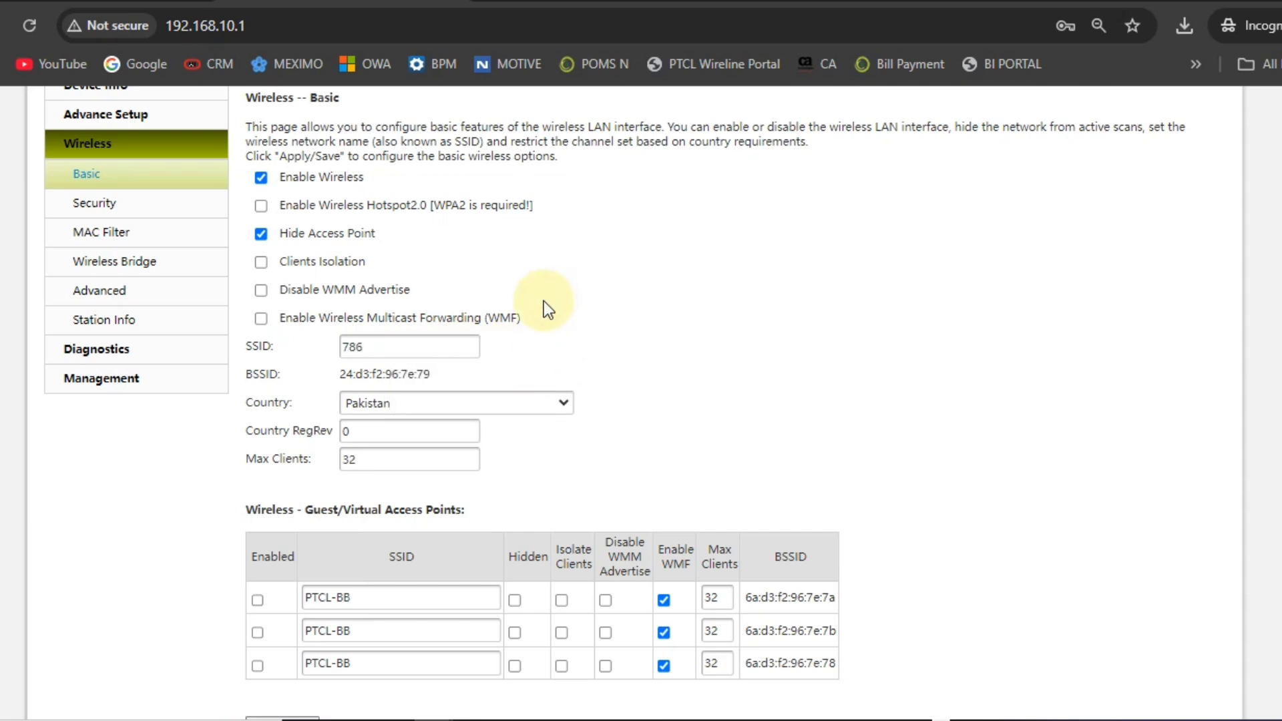
{"action": "triple_click", "coordinate": [423, 339]}
{"action": "type", "text": "TA"}
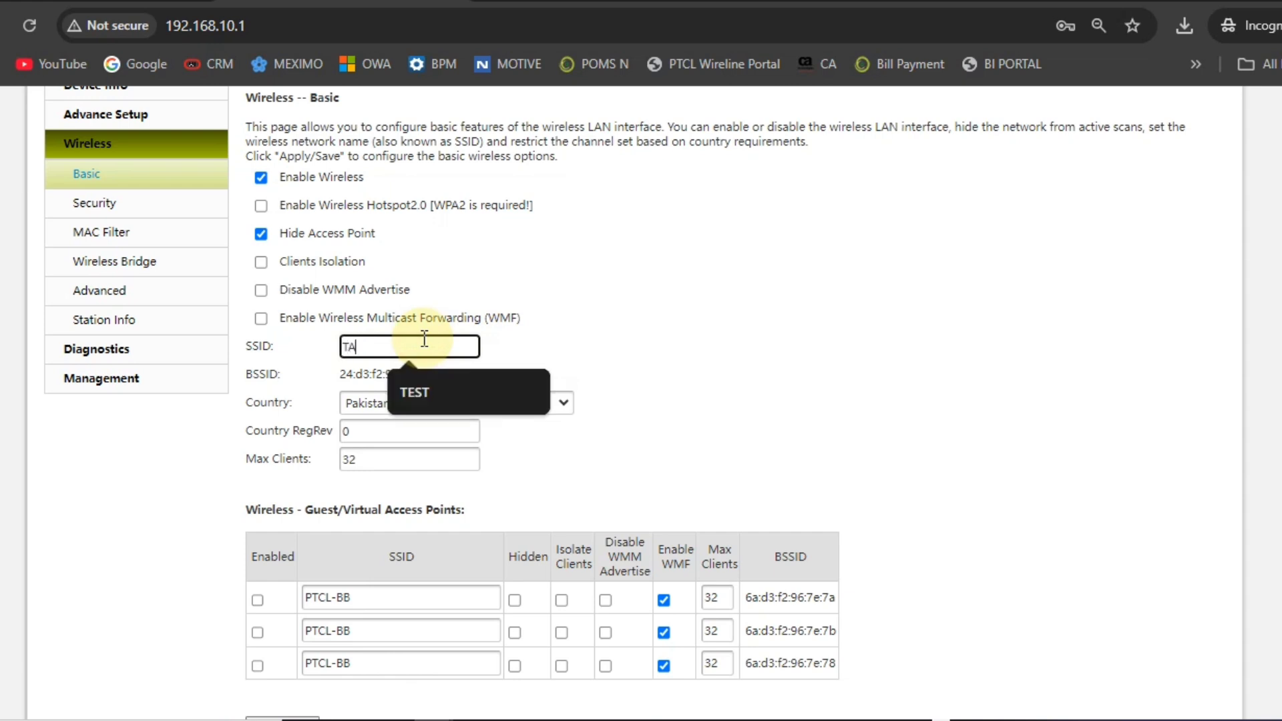
{"action": "key", "text": "BackSpace"}
{"action": "key", "text": "BackSpace"}
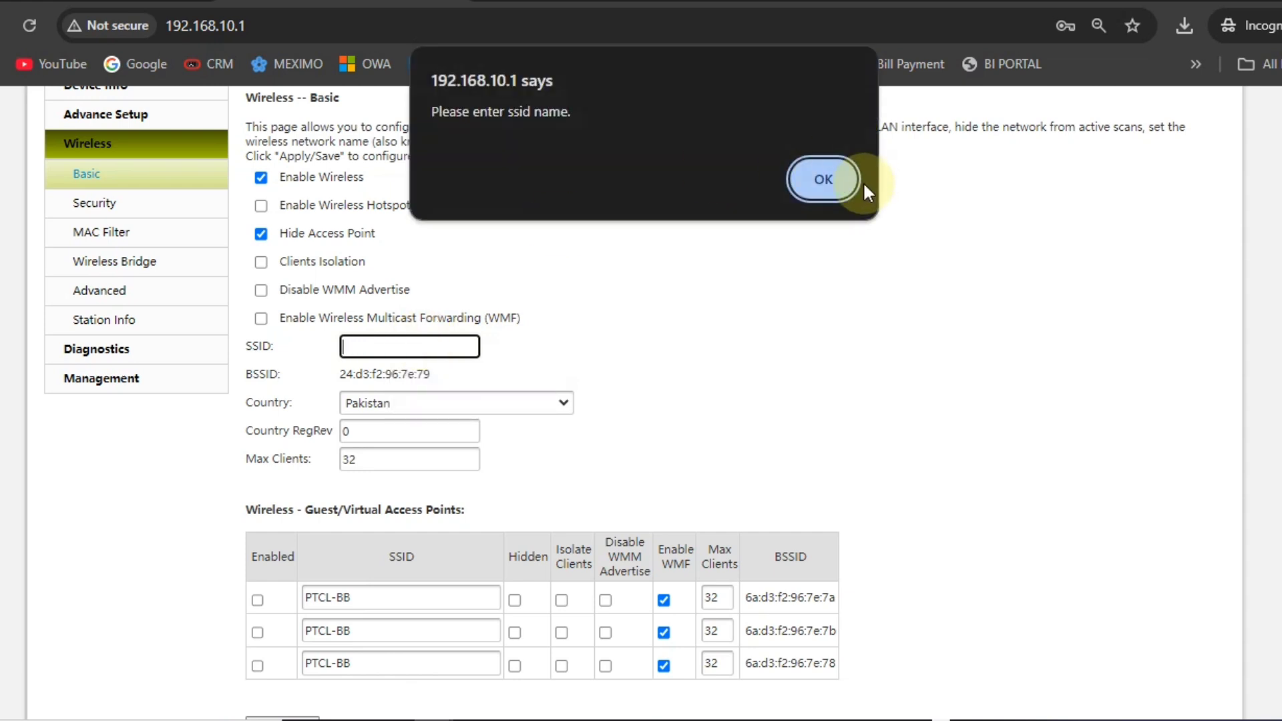
{"action": "left_click", "coordinate": [838, 181]}
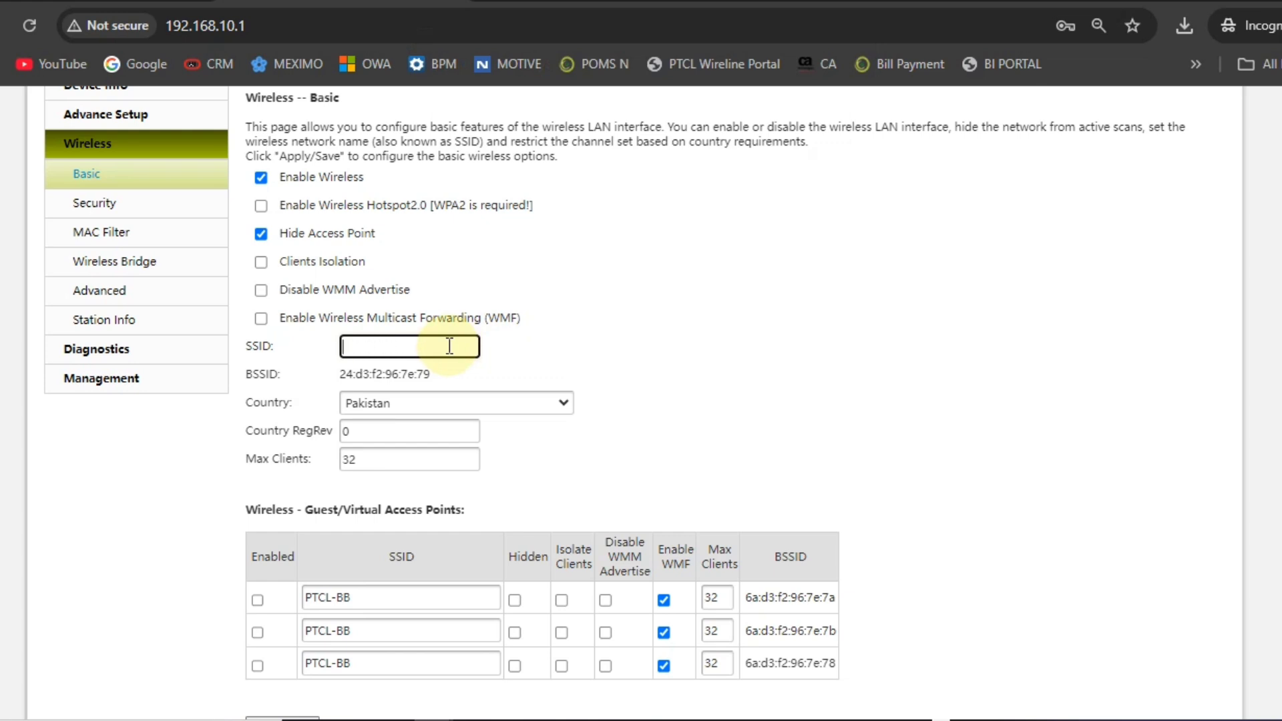
{"action": "key", "text": "BackSpace"}
{"action": "left_click", "coordinate": [785, 354]}
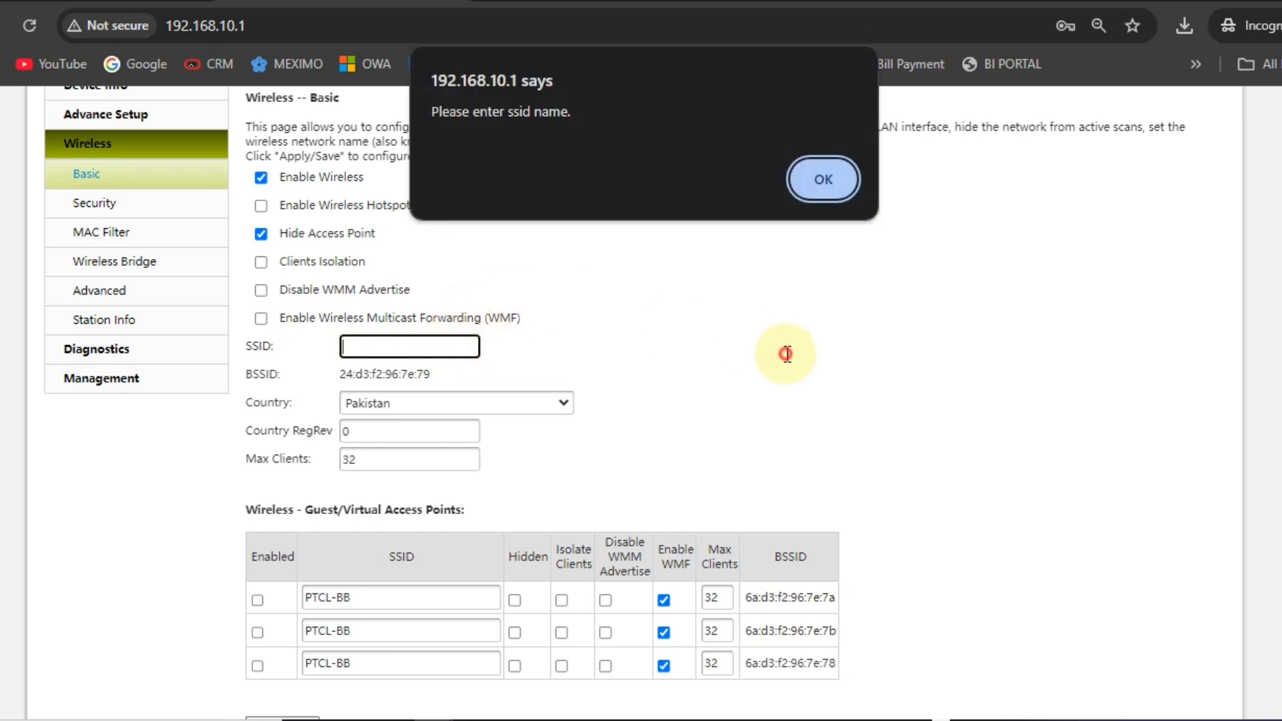
{"action": "left_click", "coordinate": [835, 180]}
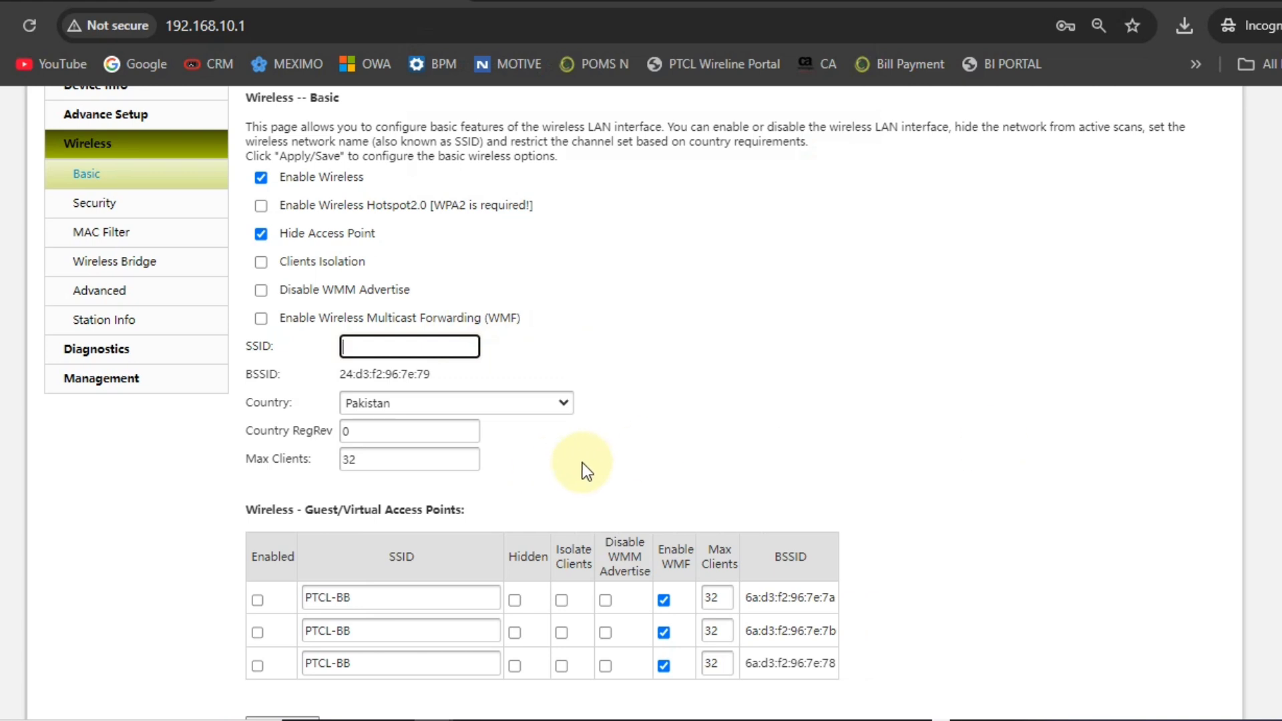
{"action": "key", "text": "Return"}
{"action": "key", "text": "Return"}
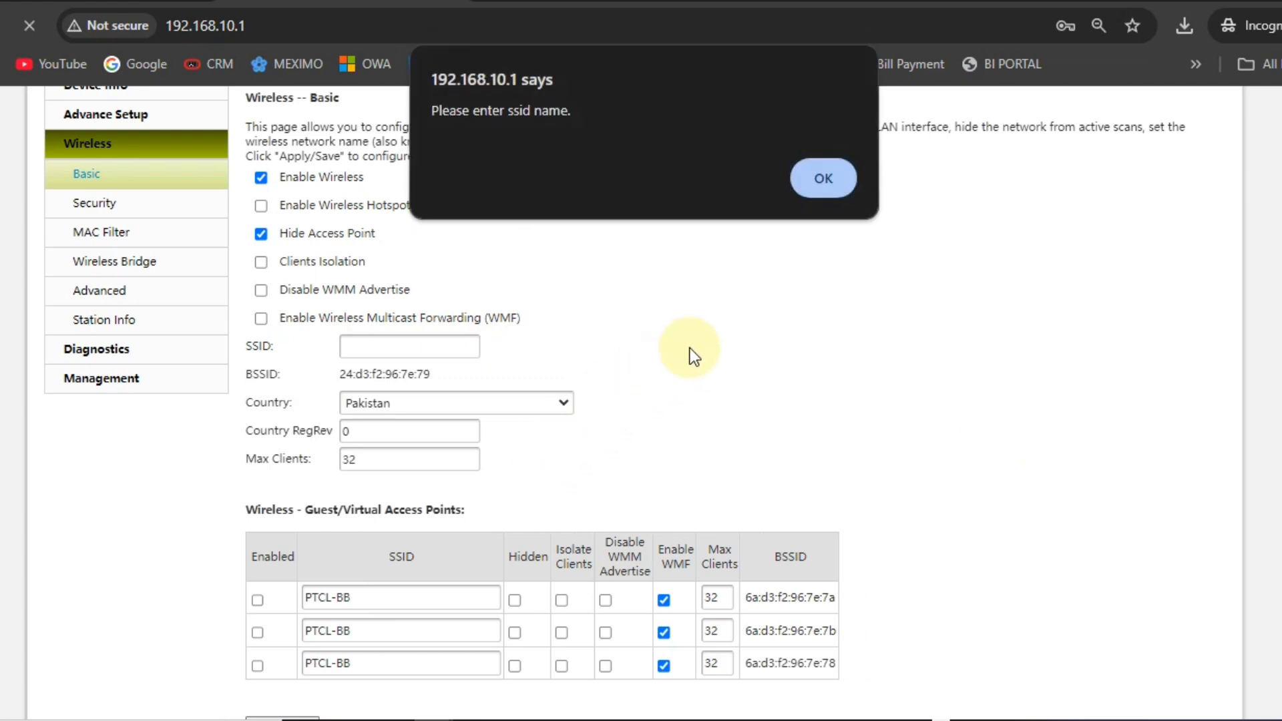
Reload the basic wireless settings without saving the SSID edits, and check the SSID and the guest access points.
{"action": "left_click", "coordinate": [127, 146]}
{"action": "double_click", "coordinate": [387, 454]}
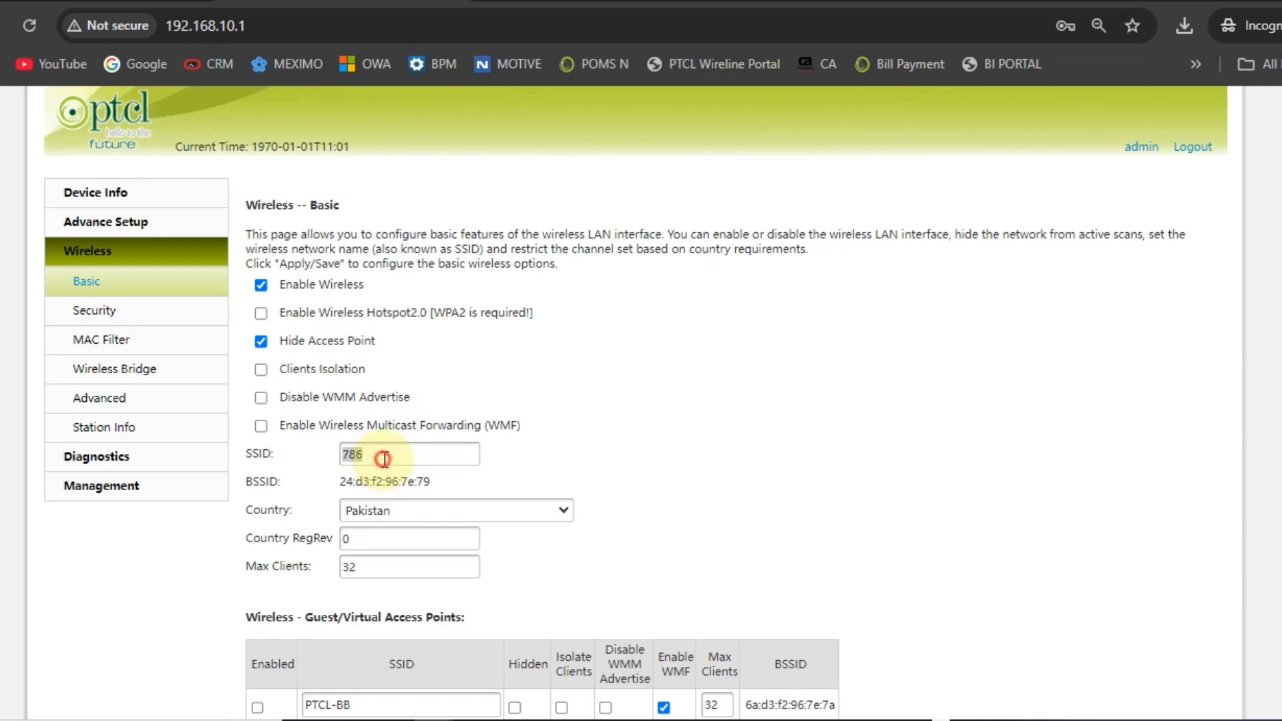
{"action": "scroll", "coordinate": [1059, 330], "scroll_direction": "down", "scroll_amount": 1}
{"action": "scroll", "coordinate": [641, 401], "scroll_direction": "down", "scroll_amount": 4}
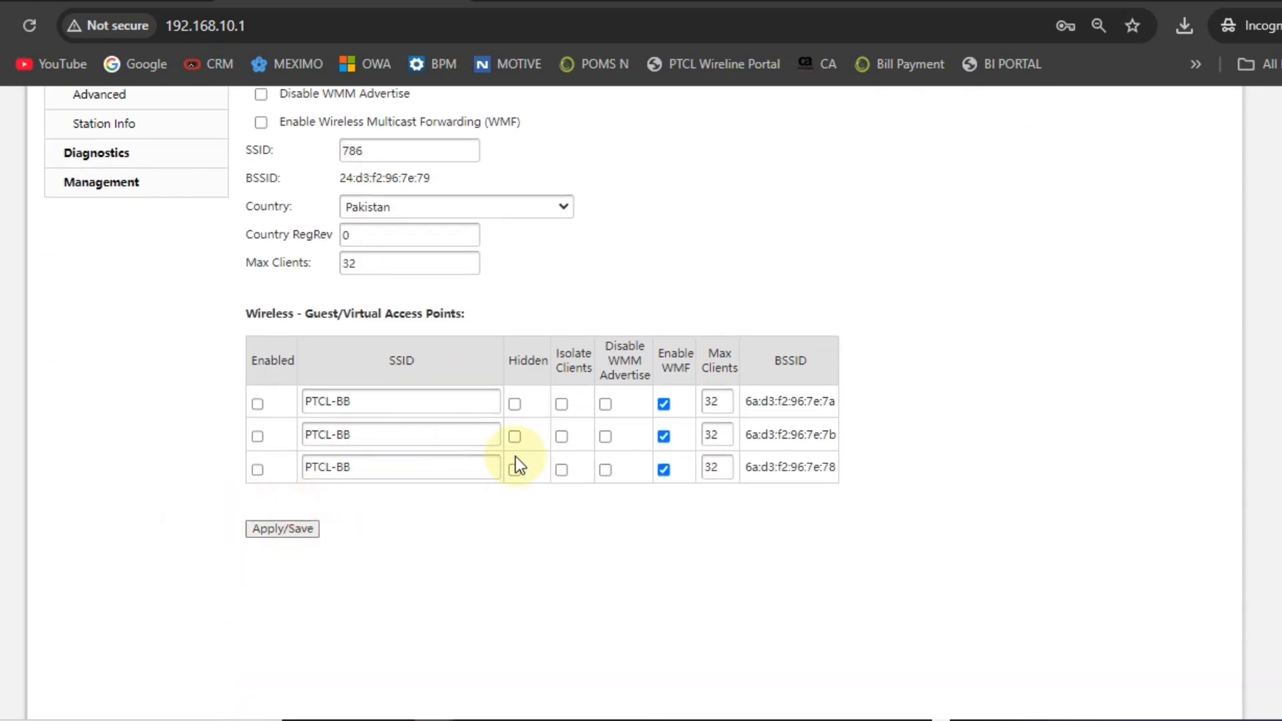
{"action": "left_click", "coordinate": [489, 0]}
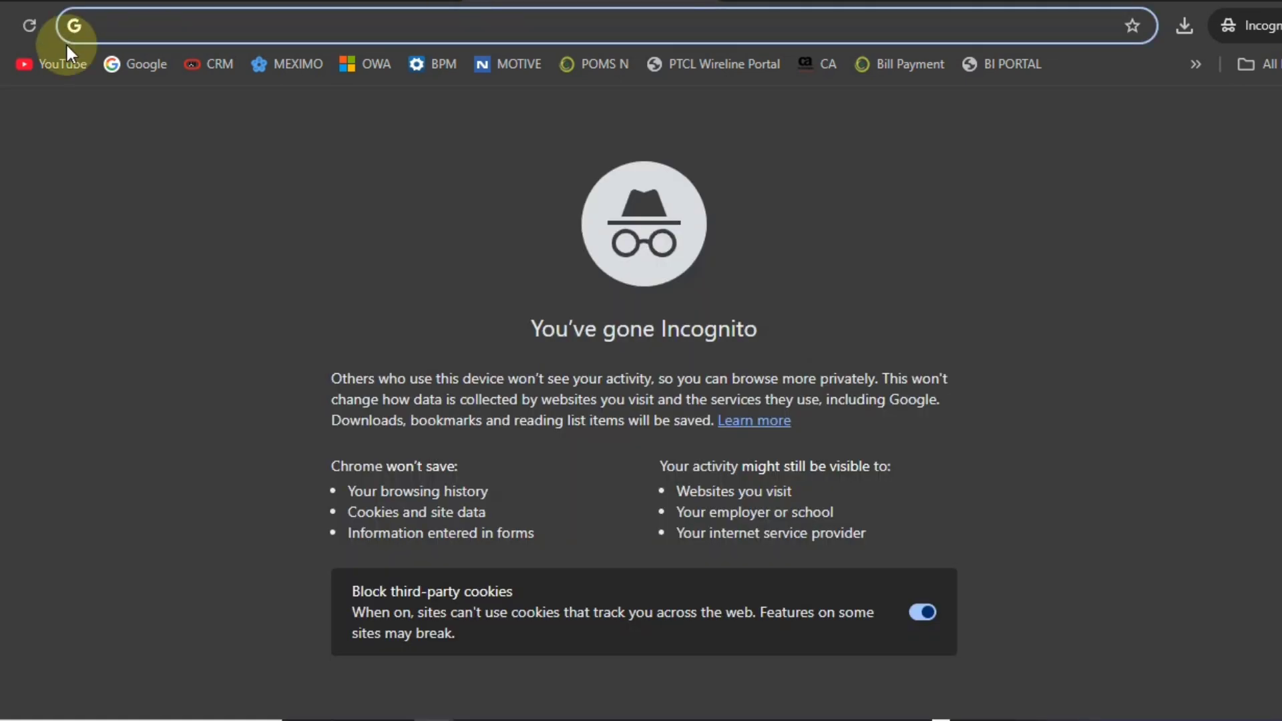
{"action": "left_click", "coordinate": [104, 63]}
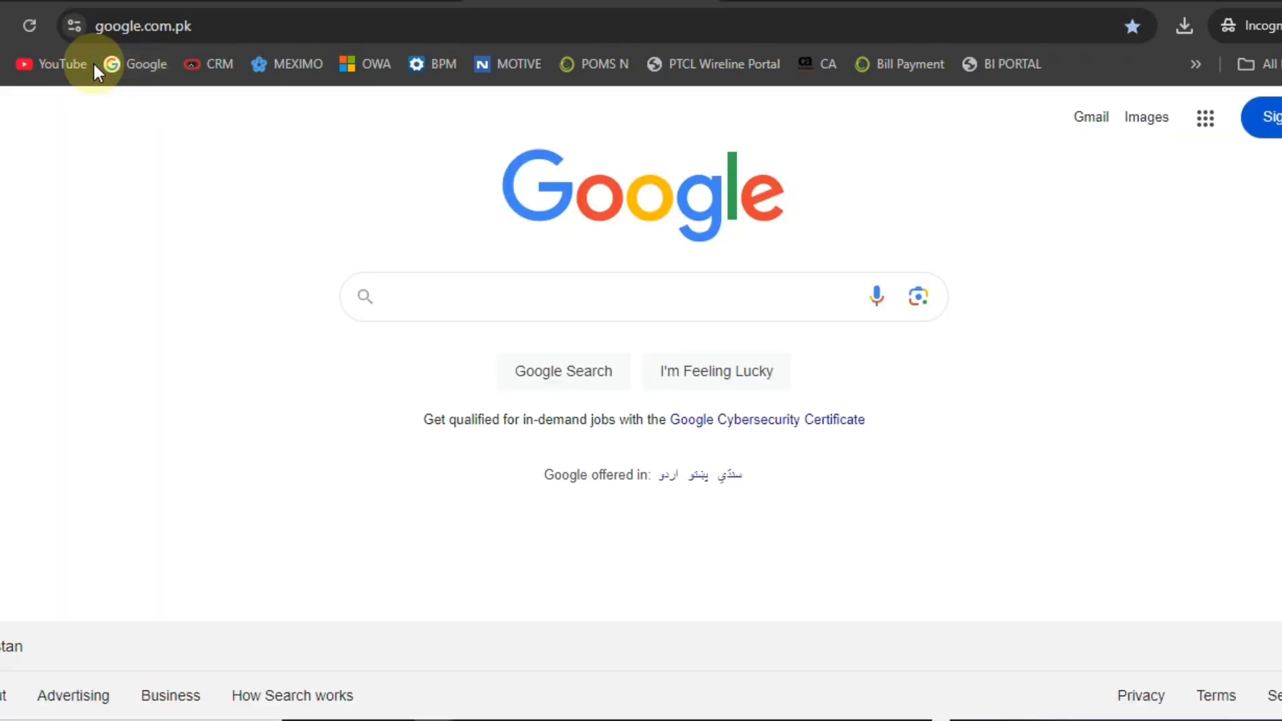
{"action": "left_click", "coordinate": [82, 66]}
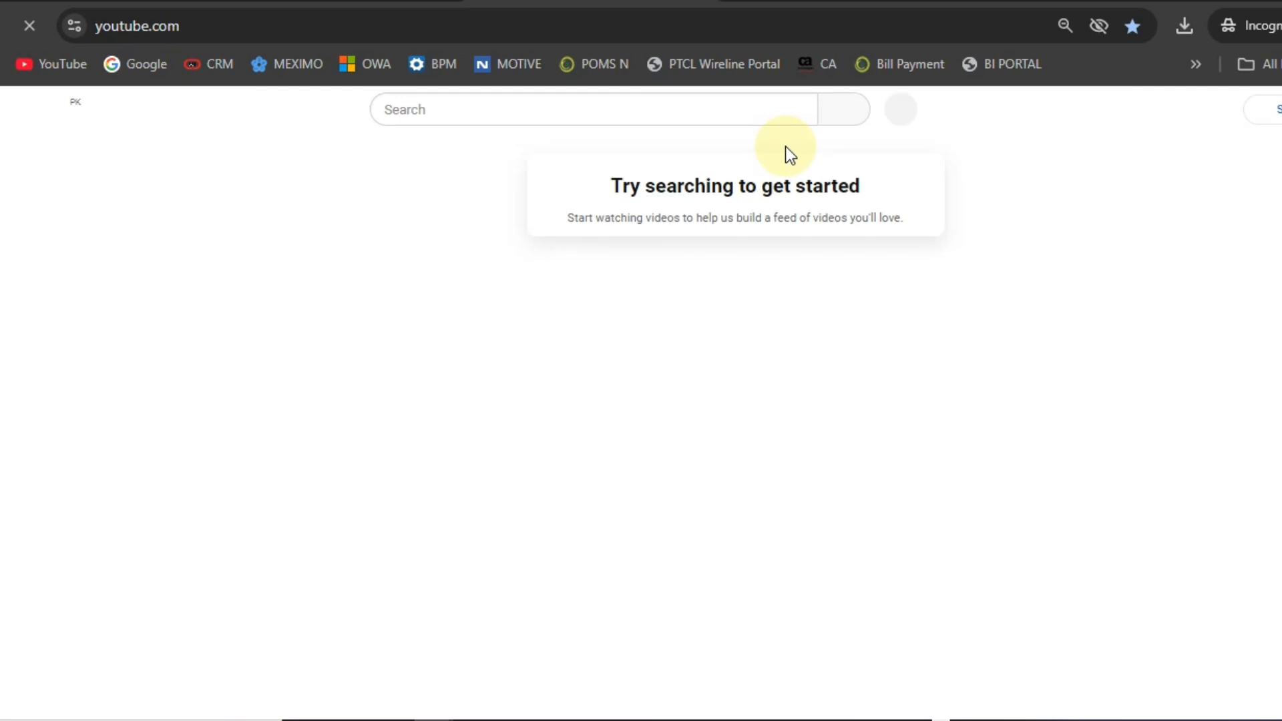
{"action": "left_click", "coordinate": [737, 119]}
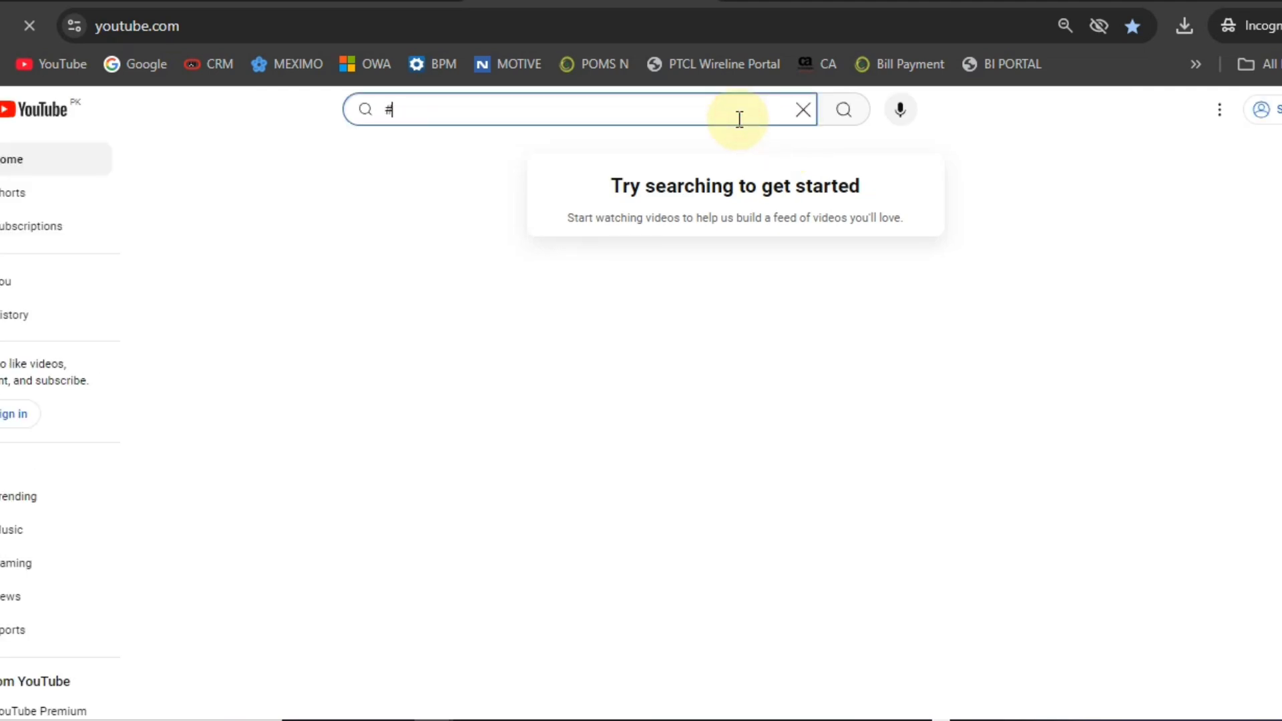
{"action": "type", "text": "#"}
{"action": "key", "text": "BackSpace"}
{"action": "type", "text": "@TECHW"}
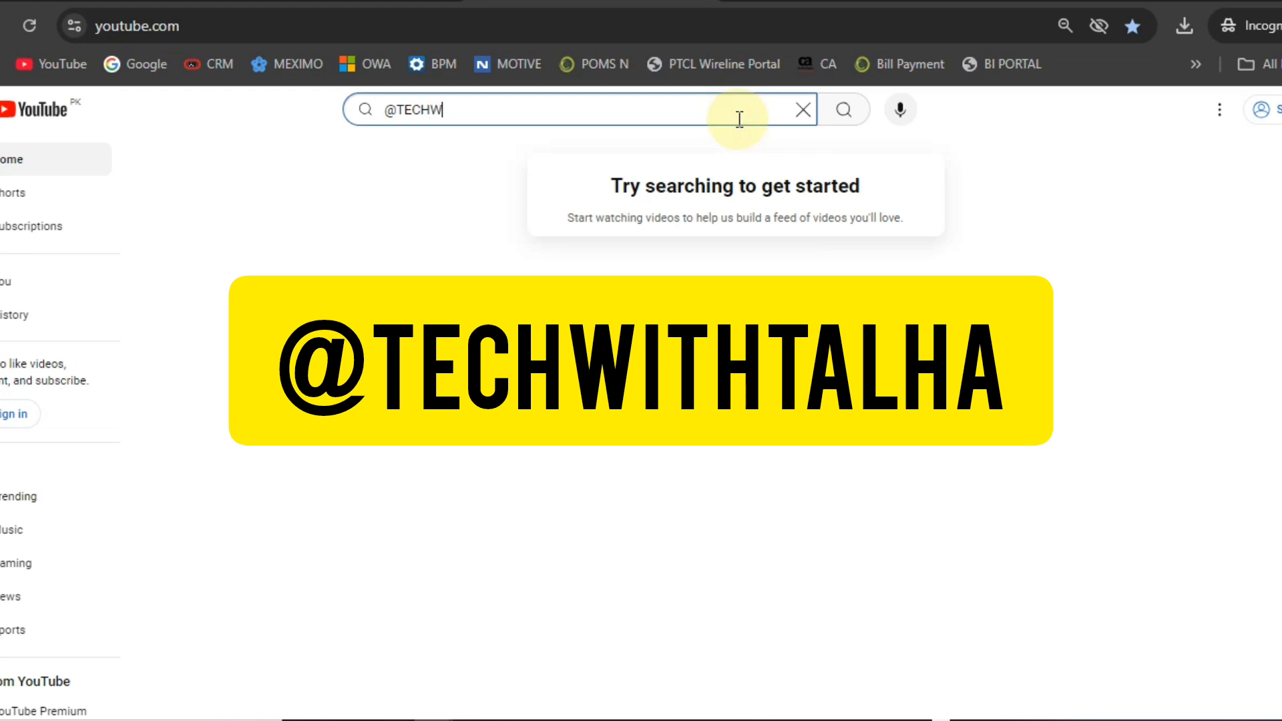
{"action": "type", "text": "ITHTALHA"}
{"action": "key", "text": "Return"}
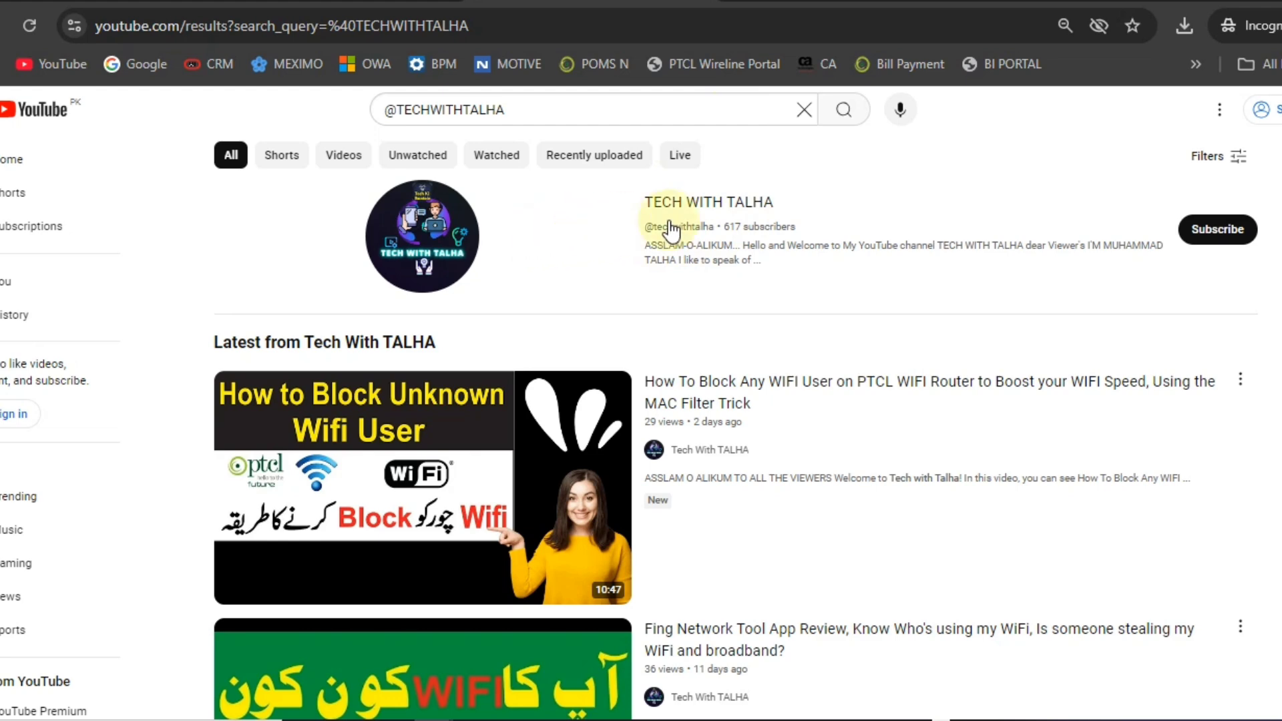
Open the TECH WITH TALHA channel from the search results and browse its videos and playlists.
{"action": "left_click", "coordinate": [724, 208]}
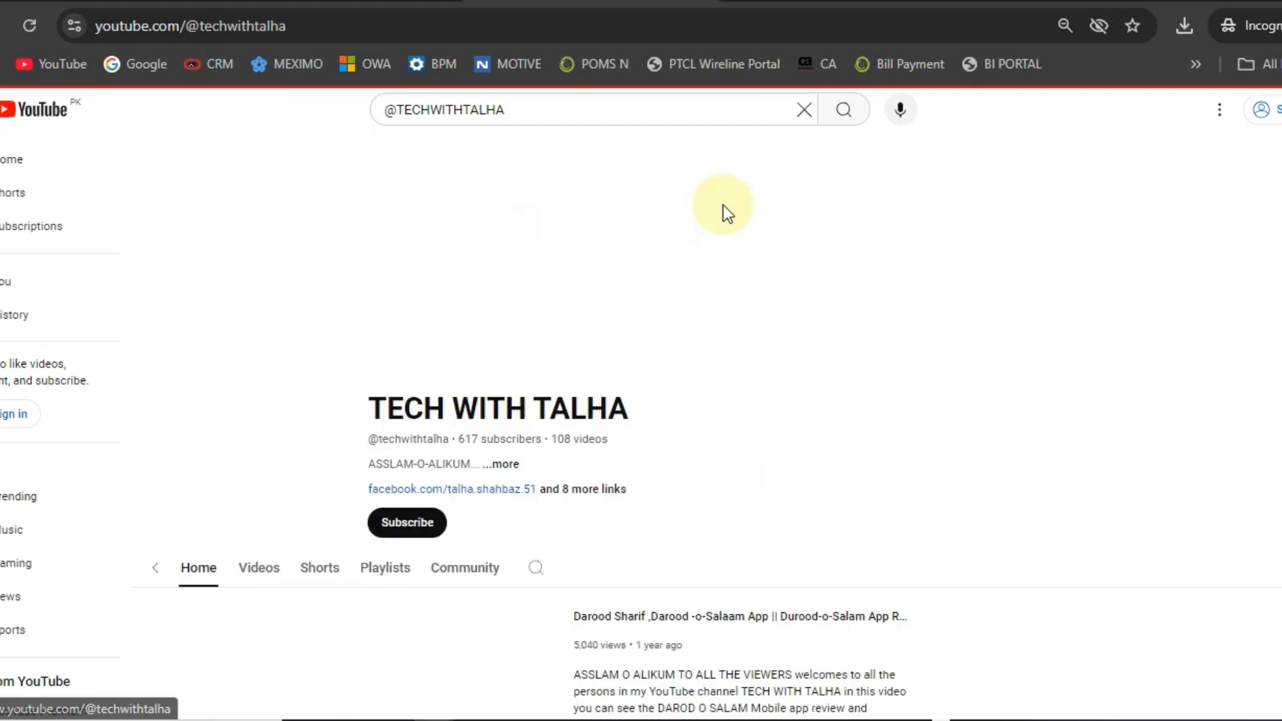
{"action": "left_click", "coordinate": [273, 506]}
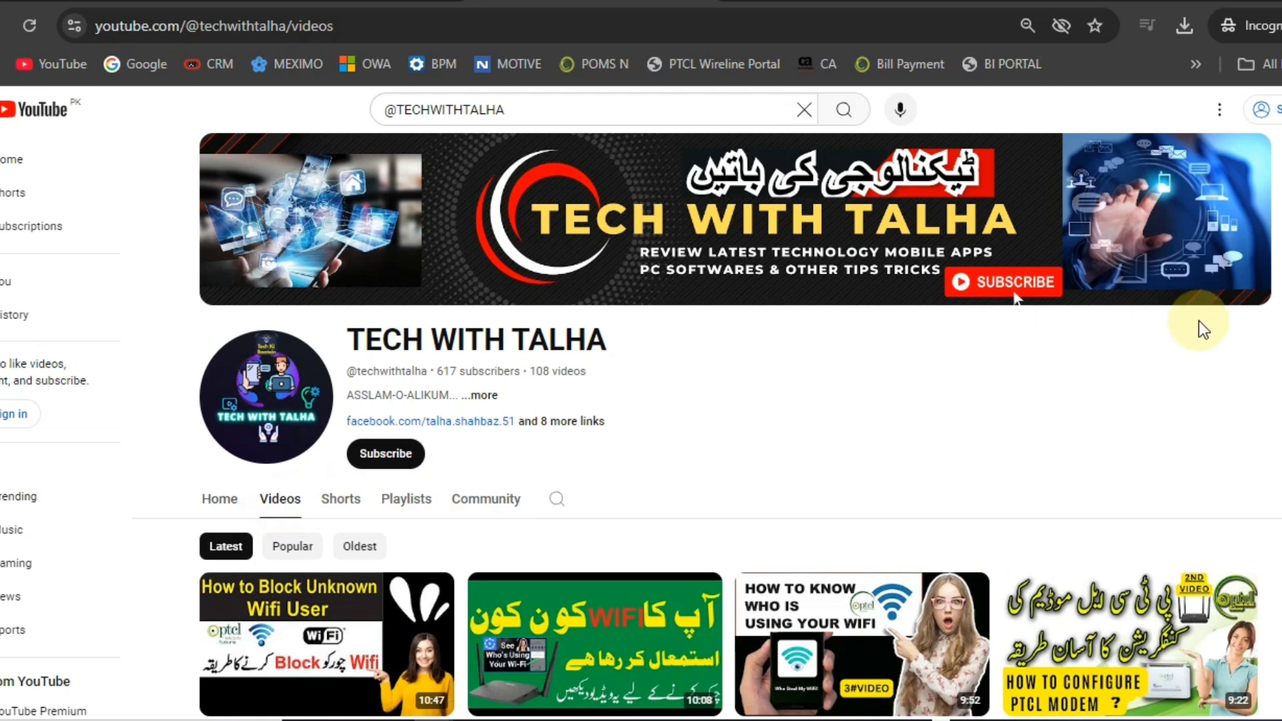
{"action": "scroll", "coordinate": [1197, 321], "scroll_direction": "down", "scroll_amount": 1}
{"action": "scroll", "coordinate": [1016, 229], "scroll_direction": "up", "scroll_amount": 1}
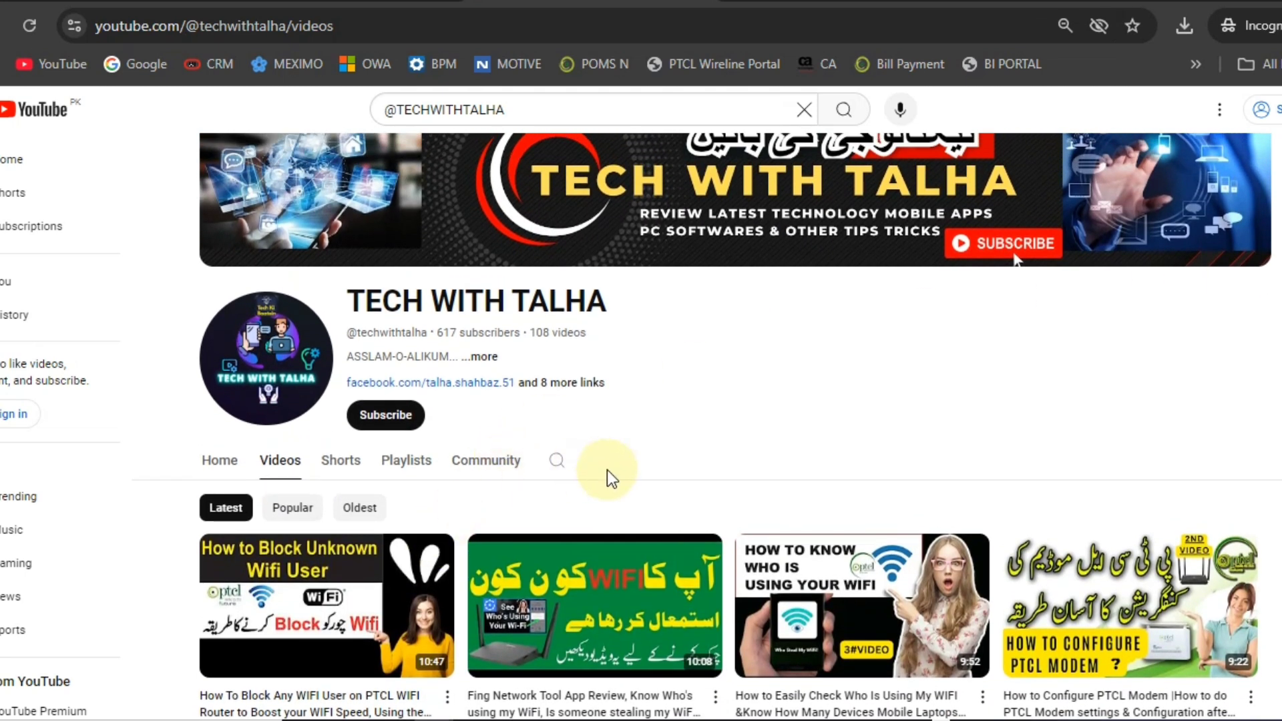
{"action": "left_click", "coordinate": [404, 470]}
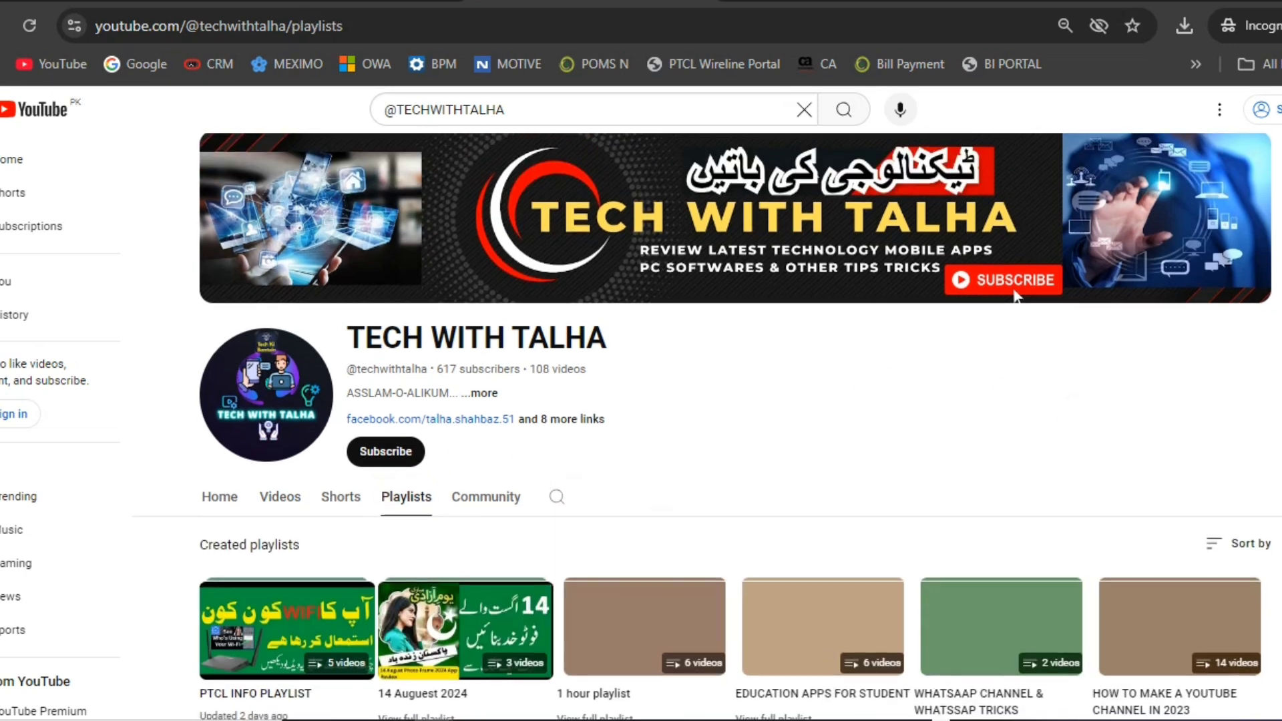
Look through the channel's created playlists, including PTCL INFO PLAYLIST, and return to the channel header.
{"action": "scroll", "coordinate": [707, 424], "scroll_direction": "down", "scroll_amount": 1}
{"action": "mouse_move", "coordinate": [1014, 222]}
{"action": "left_mouse_down"}
{"action": "mouse_move", "coordinate": [1015, 258]}
{"action": "mouse_move", "coordinate": [1014, 234]}
{"action": "mouse_move", "coordinate": [1014, 256]}
{"action": "mouse_move", "coordinate": [1014, 246]}
{"action": "left_mouse_up"}
{"action": "scroll", "coordinate": [1014, 250], "scroll_direction": "down", "scroll_amount": 4}
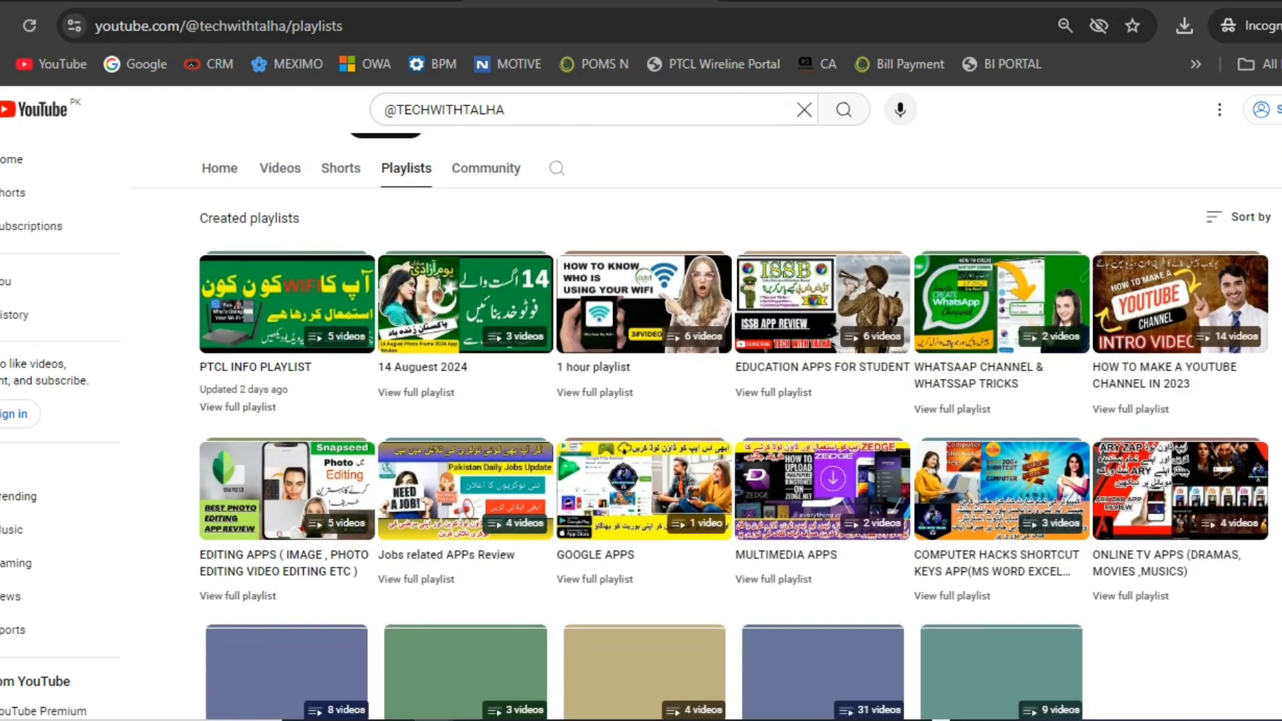
{"action": "scroll", "coordinate": [1014, 250], "scroll_direction": "up", "scroll_amount": 3}
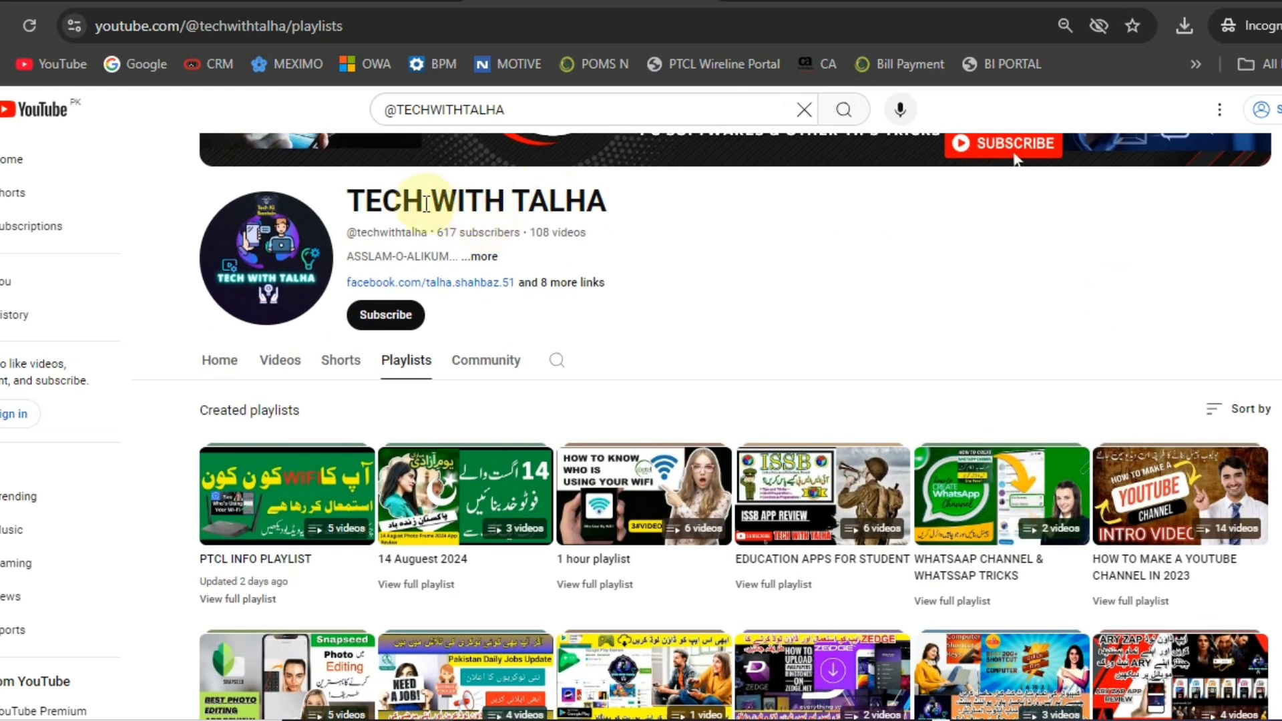
{"action": "scroll", "coordinate": [1096, 217], "scroll_direction": "up", "scroll_amount": 2}
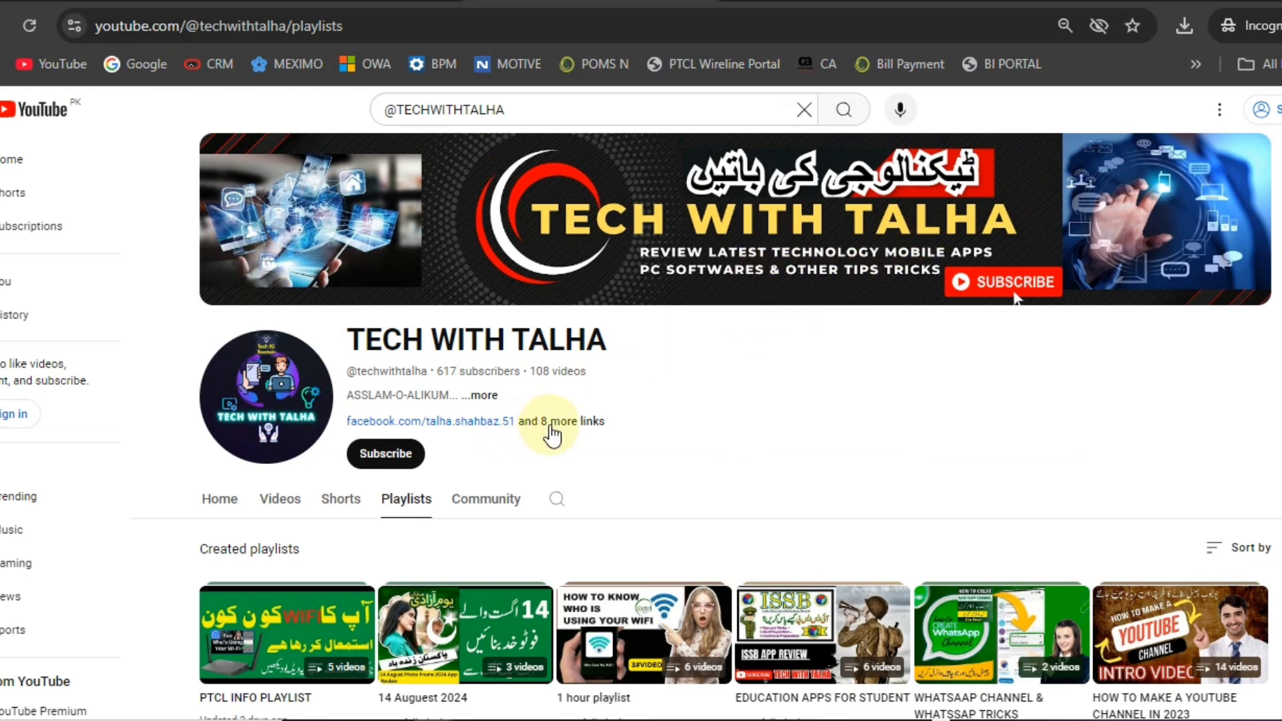
Open the channel's full description, review its links and channel details, and close it.
{"action": "left_click", "coordinate": [482, 394]}
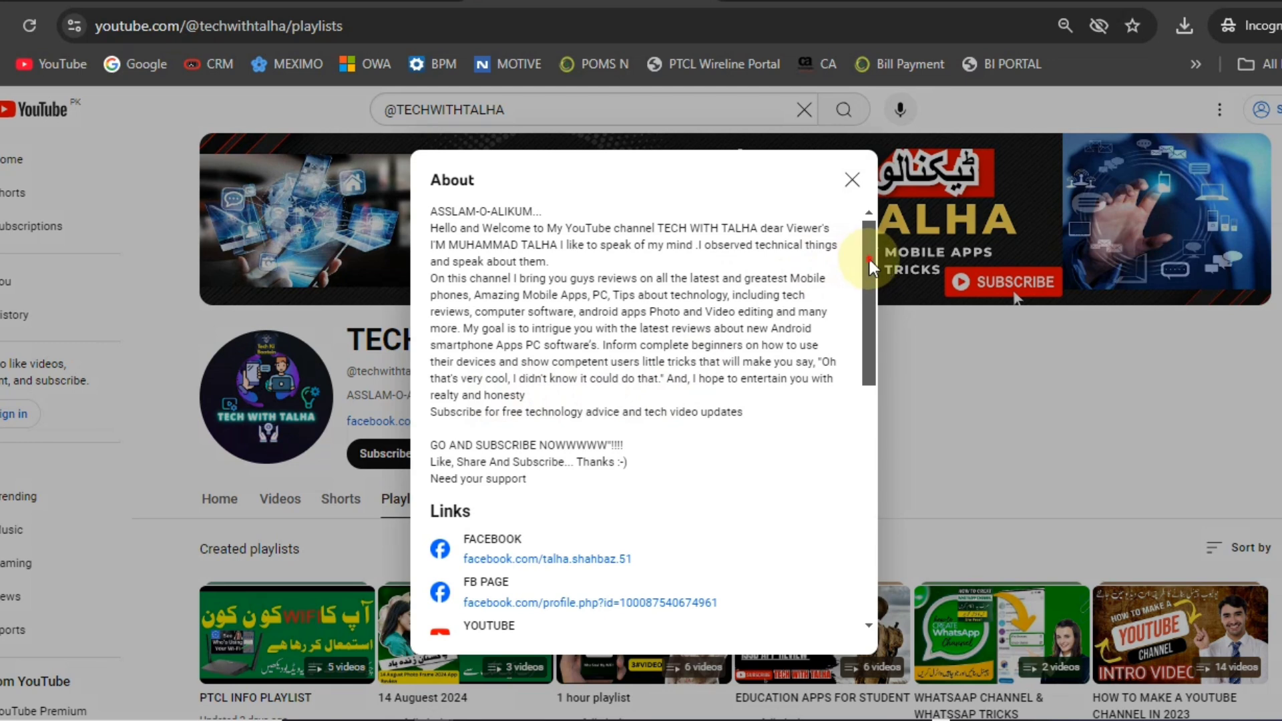
{"action": "left_click_drag", "start_coordinate": [868, 257], "coordinate": [891, 498]}
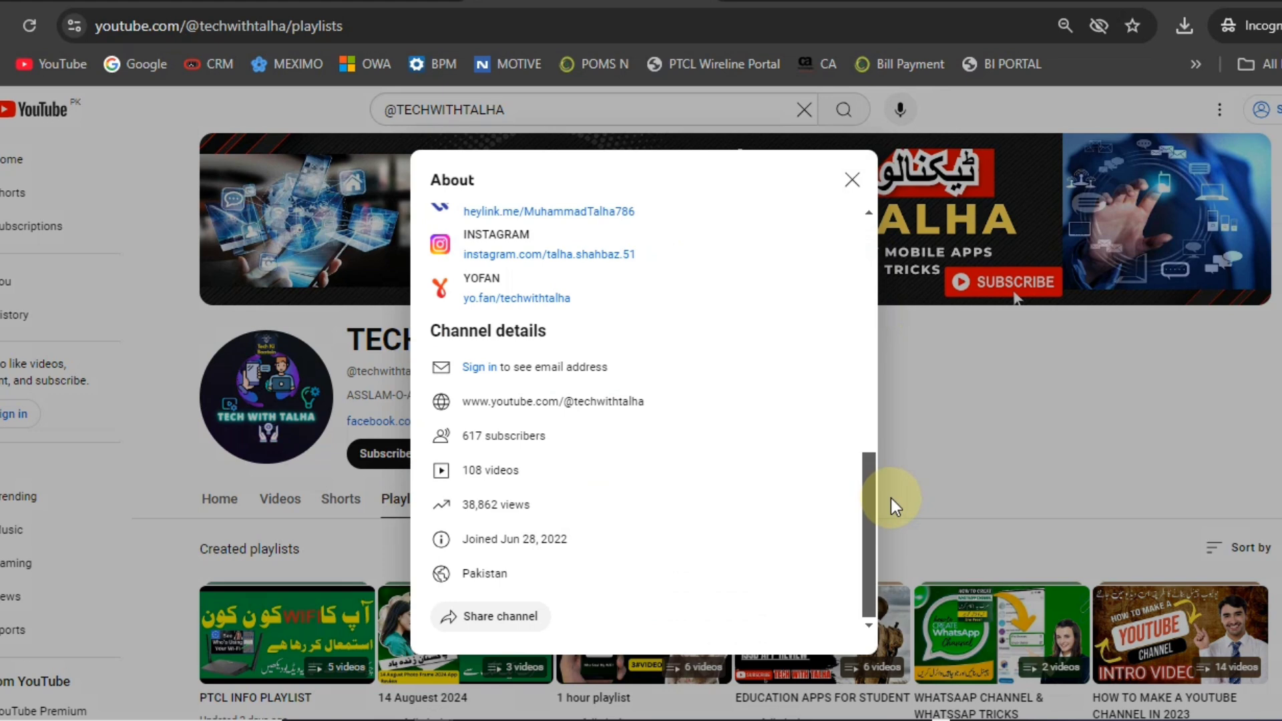
{"action": "left_click_drag", "start_coordinate": [891, 499], "coordinate": [903, 380]}
{"action": "left_click", "coordinate": [854, 175]}
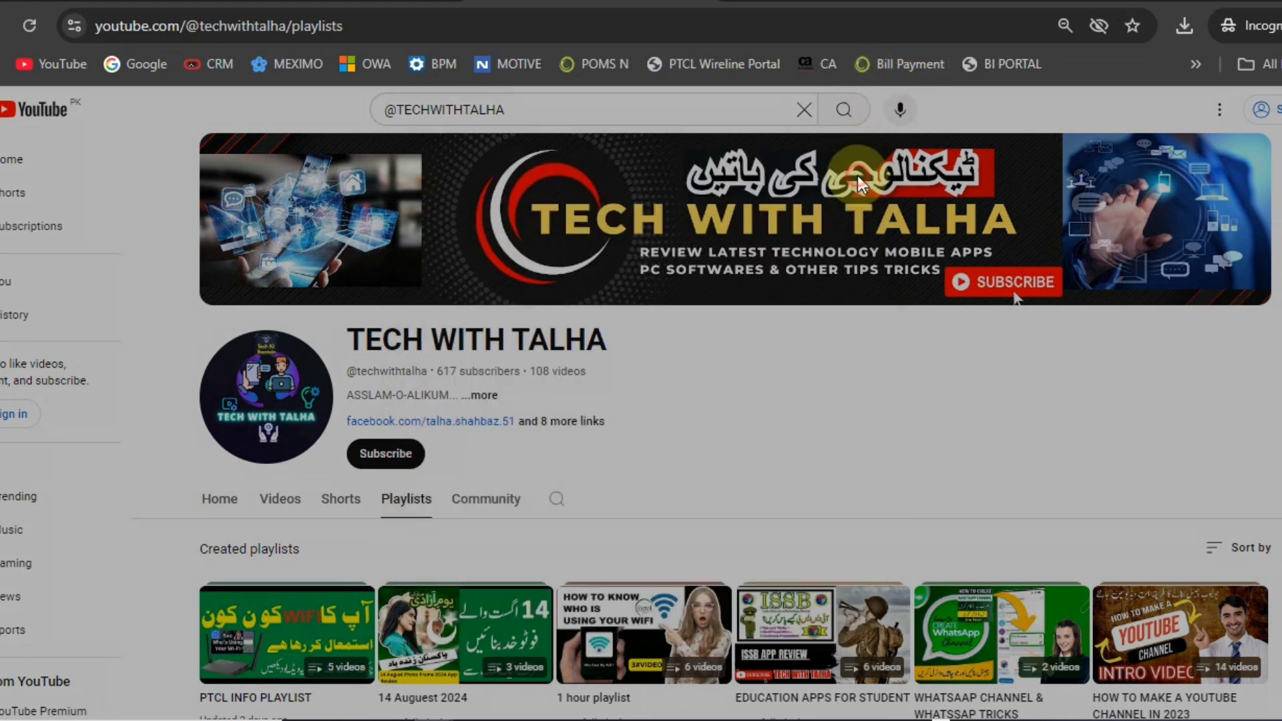